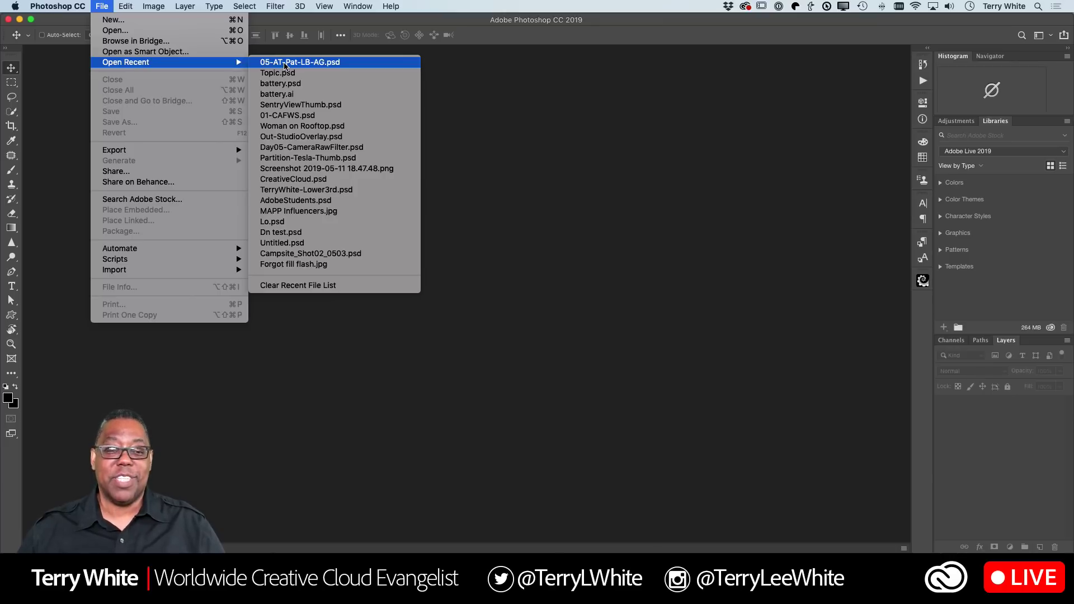
- Open the recent file 05-AT-Pat-LB-AG.psd and fit the image to the window
{"action": "left_click", "coordinate": [285, 62]}
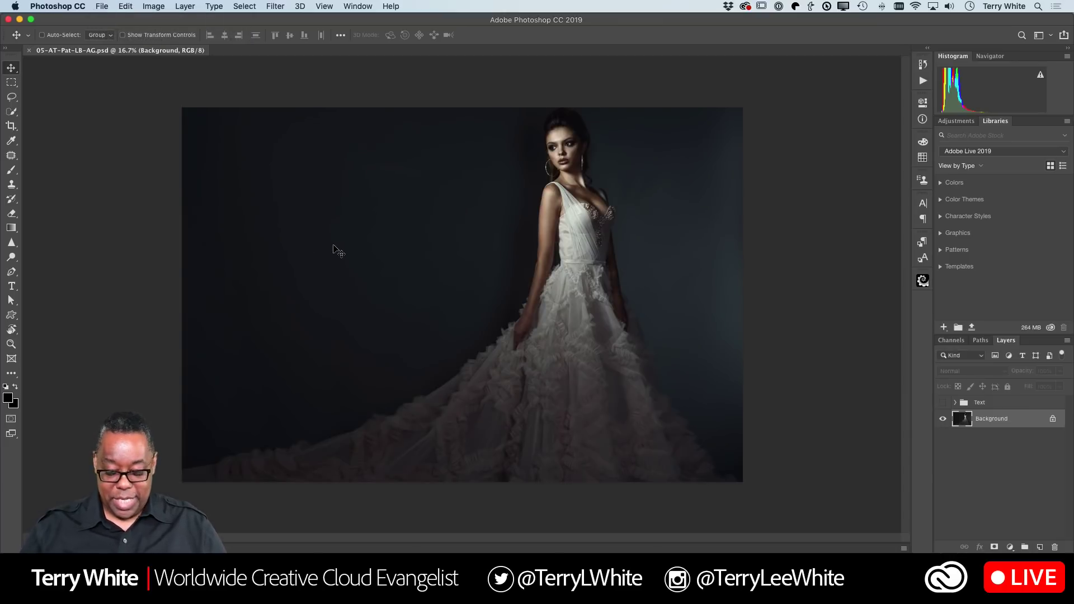
{"action": "key", "text": "super+0"}
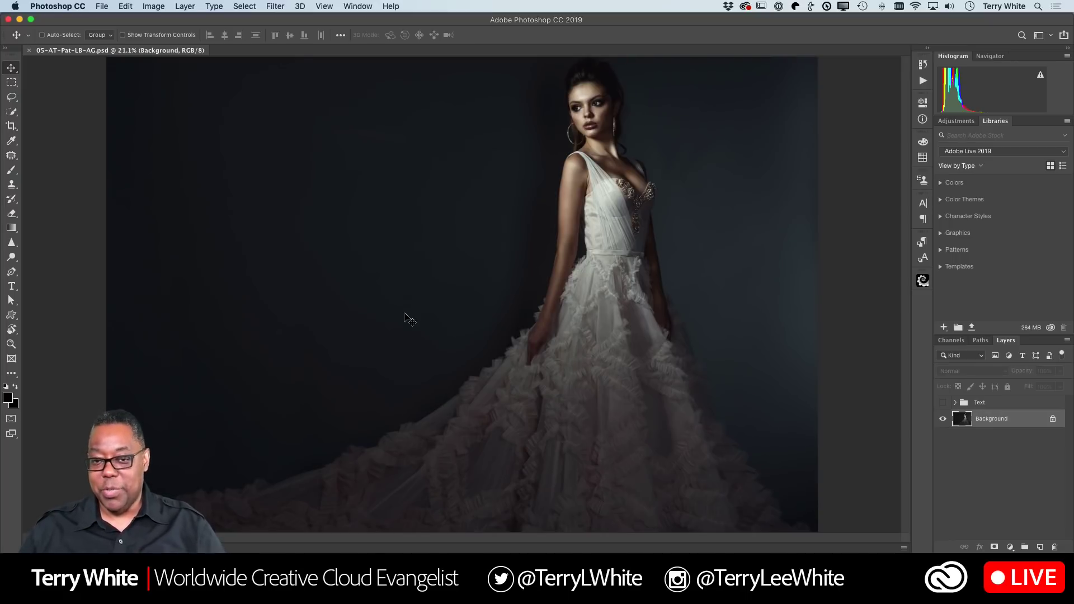
- Apply the Camera Raw Filter to the Background layer with Auto tone, Exposure +1.50, Shadows +43 and Dehaze +8
{"action": "left_click", "coordinate": [275, 6]}
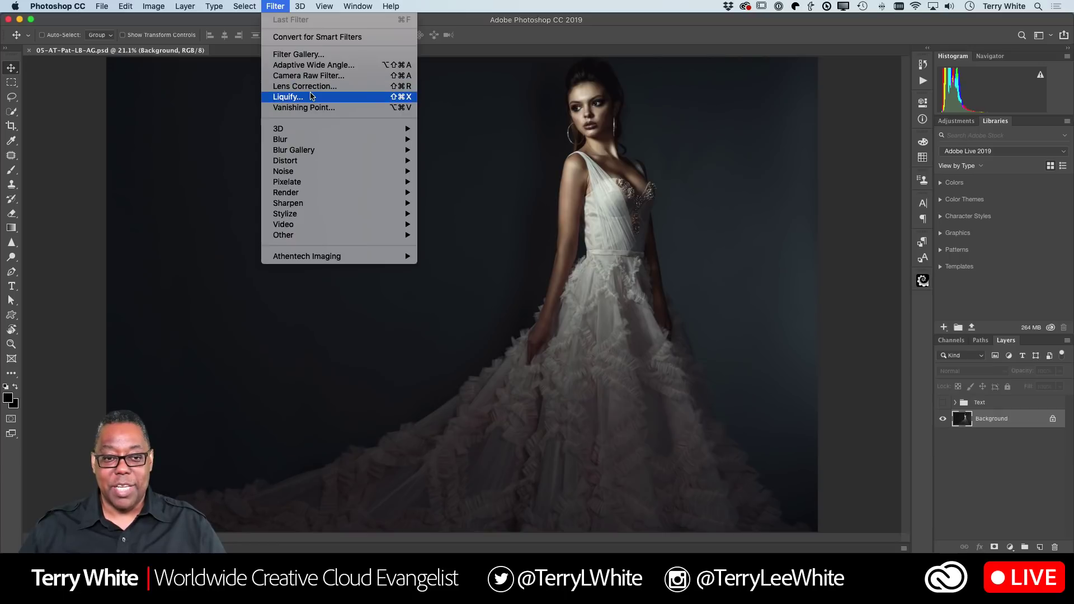
{"action": "left_click", "coordinate": [317, 80]}
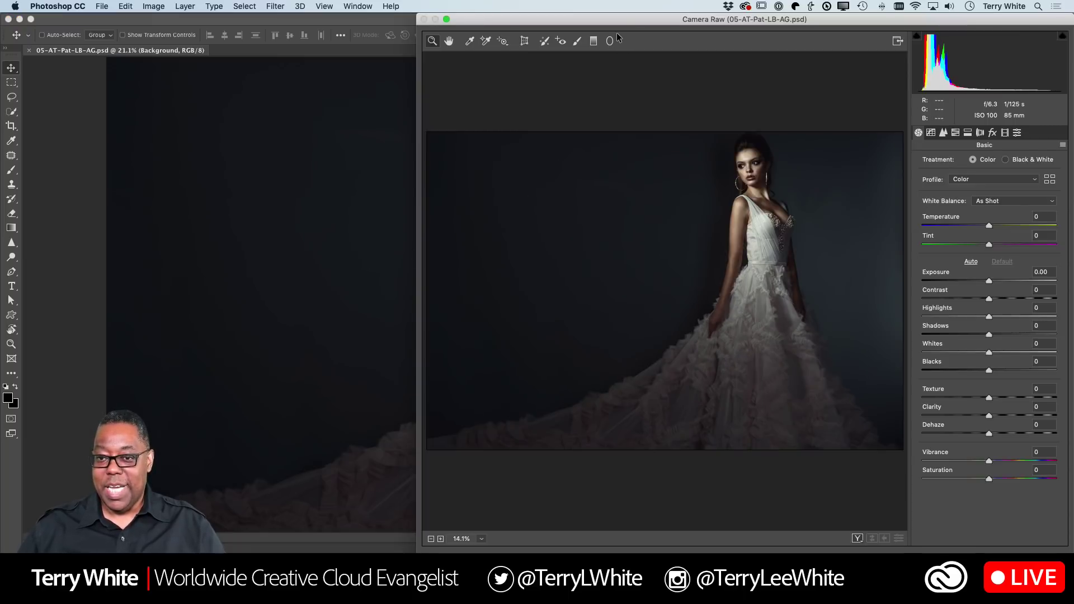
{"action": "left_click_drag", "start_coordinate": [630, 22], "coordinate": [459, 23]}
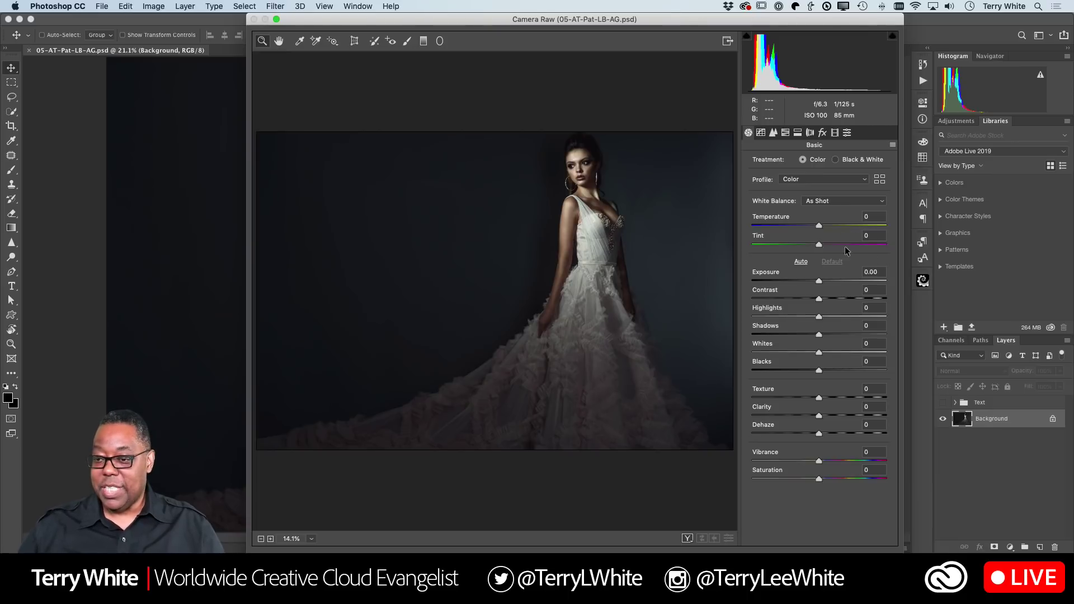
{"action": "left_click", "coordinate": [800, 263]}
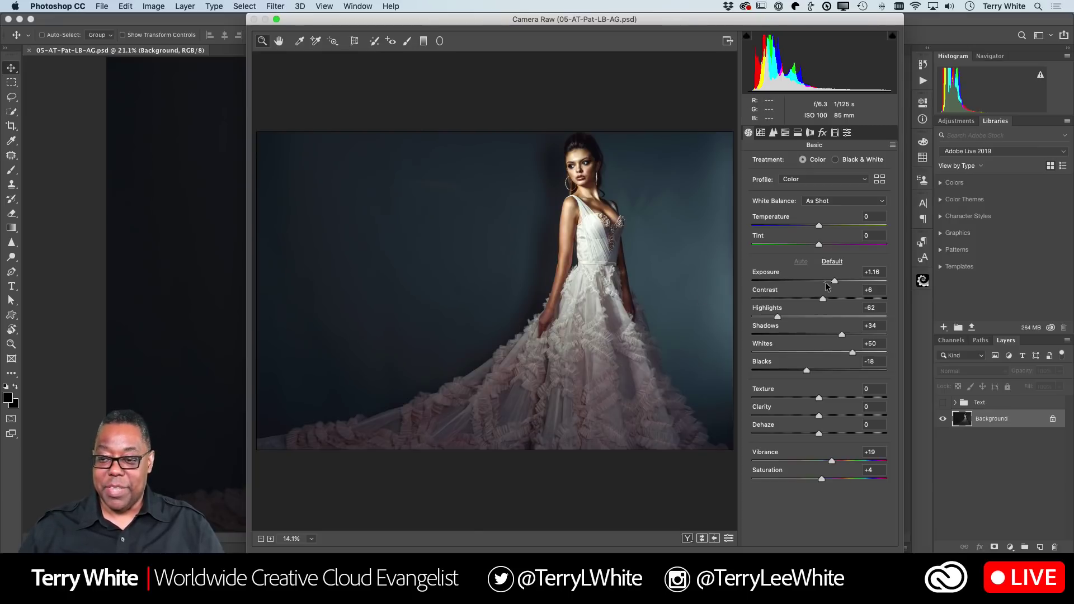
{"action": "left_click_drag", "start_coordinate": [835, 281], "coordinate": [841, 280]}
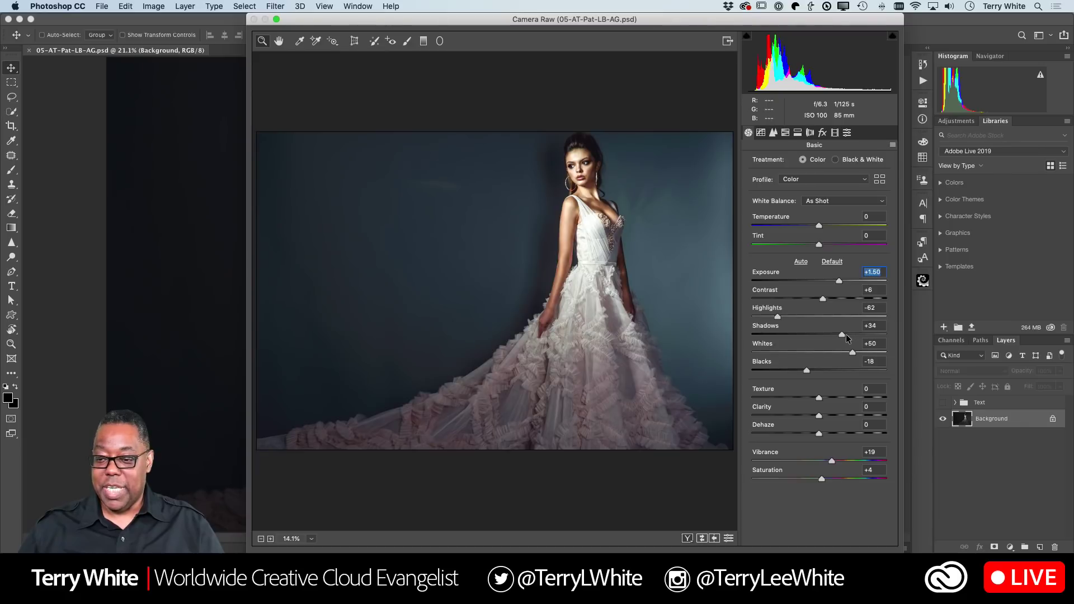
{"action": "mouse_move", "coordinate": [840, 333]}
{"action": "left_mouse_down"}
{"action": "mouse_move", "coordinate": [865, 330]}
{"action": "mouse_move", "coordinate": [788, 337]}
{"action": "mouse_move", "coordinate": [870, 334]}
{"action": "mouse_move", "coordinate": [846, 338]}
{"action": "left_mouse_up"}
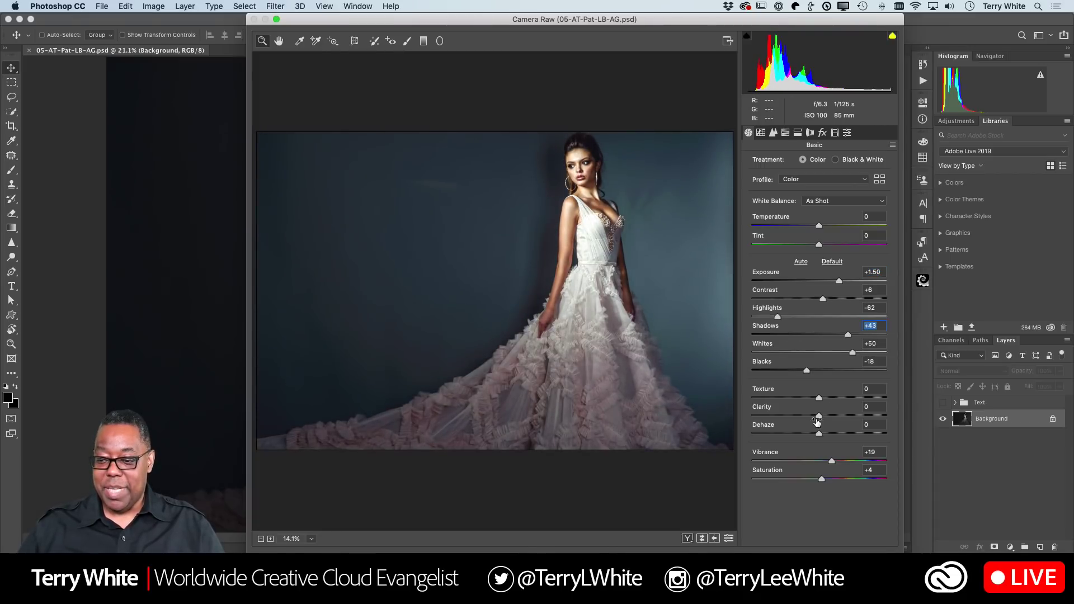
{"action": "left_click_drag", "start_coordinate": [819, 433], "coordinate": [826, 437]}
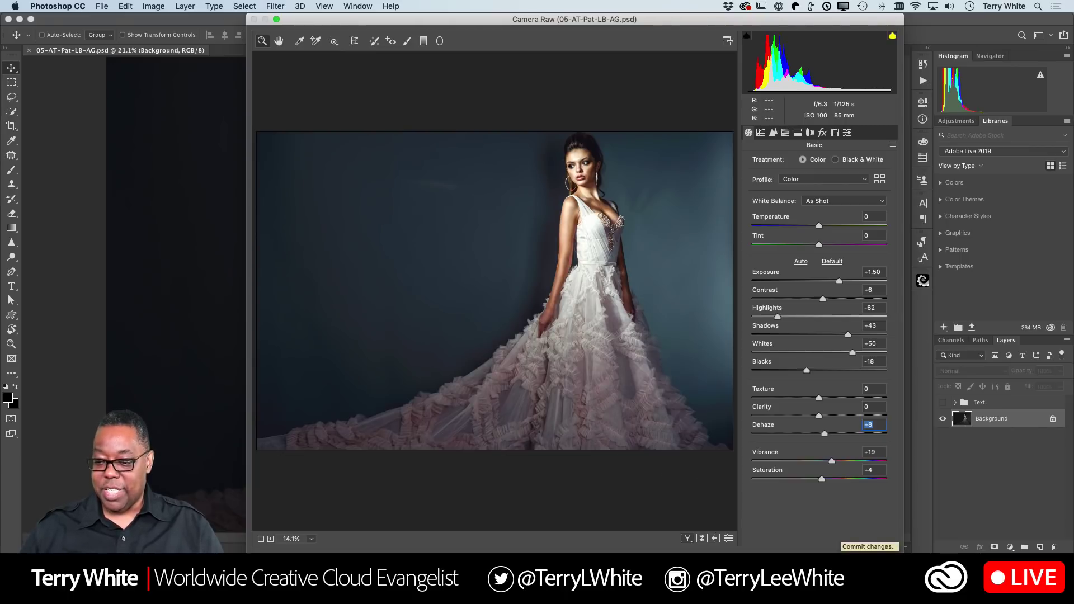
{"action": "left_click", "coordinate": [870, 559]}
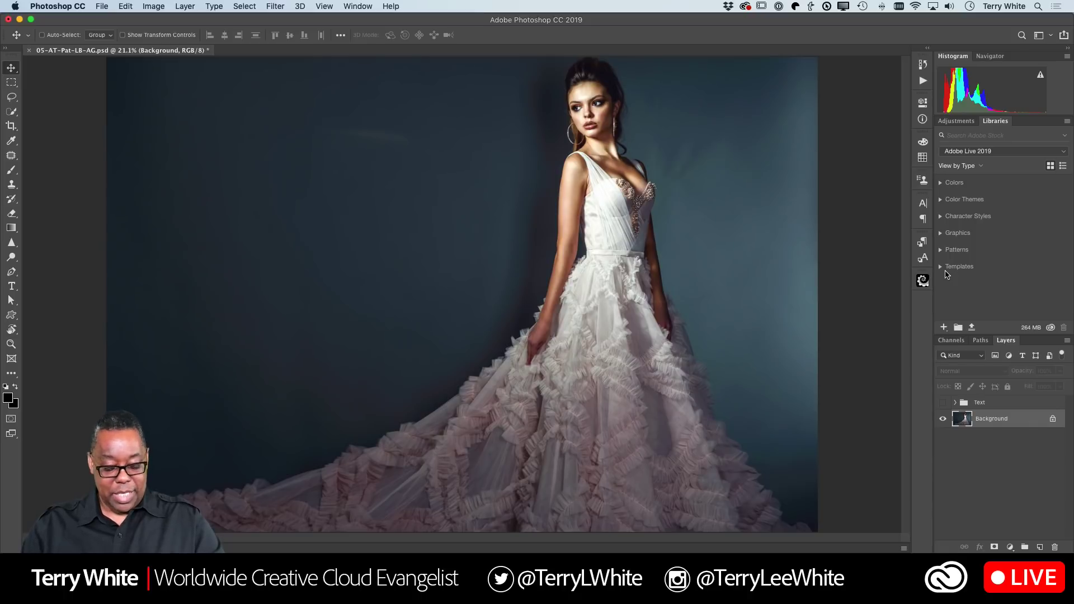
- Switch to QuickTime Player and look through the Adobe Live 2019 library assets on the mirrored phone
{"action": "key", "text": "super"}
{"action": "key", "text": "super+Tab"}
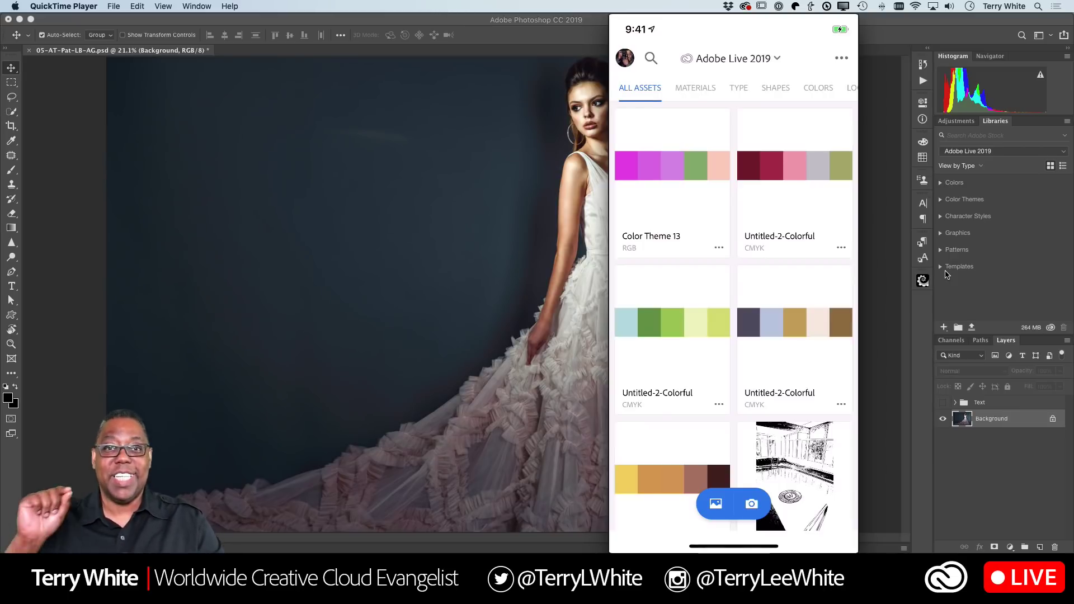
{"action": "left_click", "coordinate": [707, 89]}
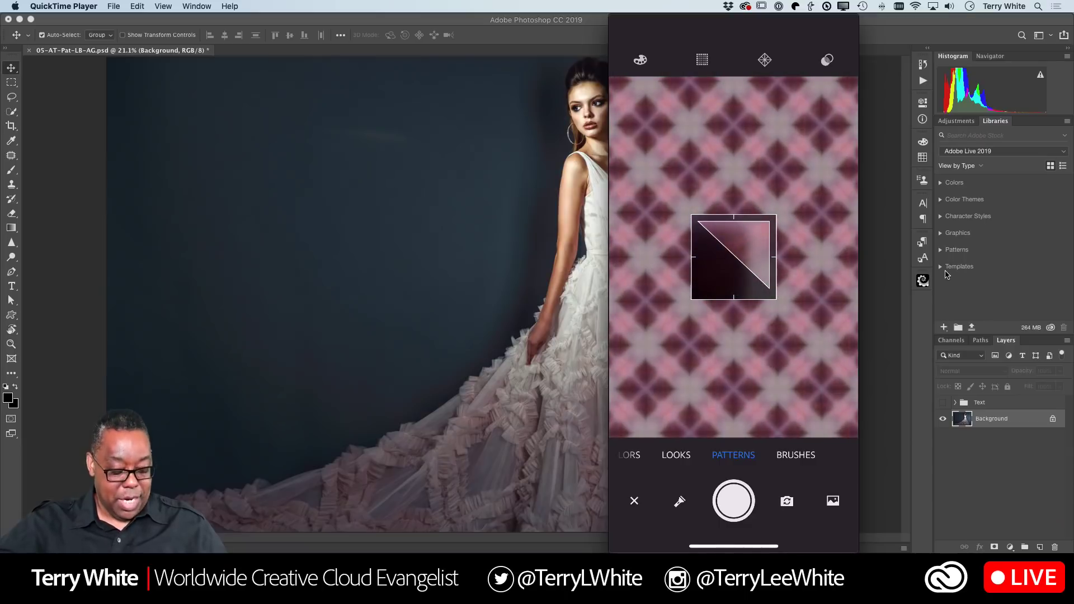
- Return to Photoshop and examine the colors and color themes stored in the Adobe Live 2019 library
{"action": "key", "text": "super+Tab"}
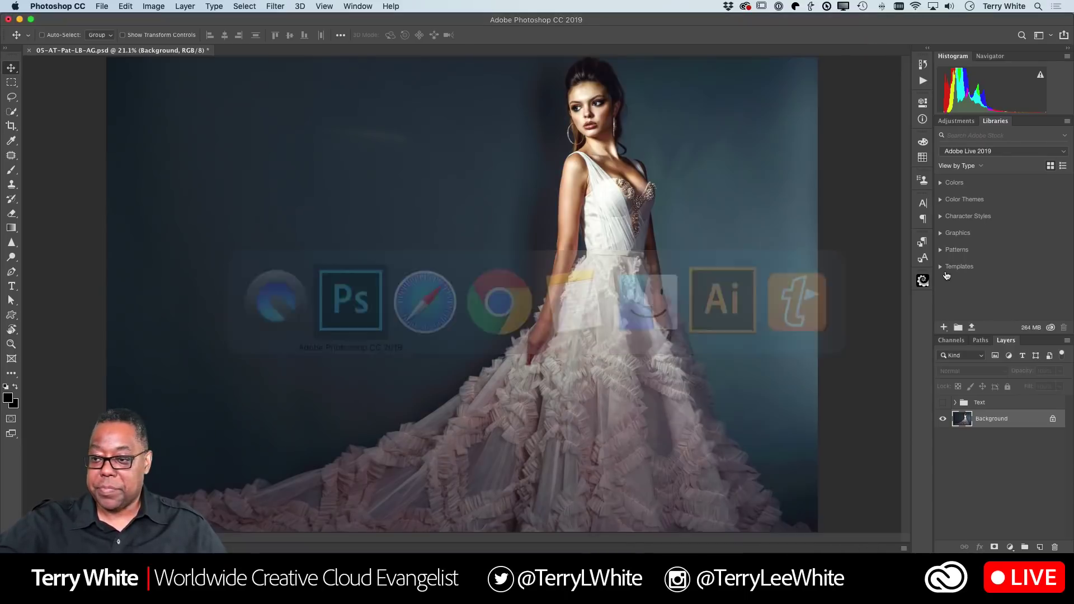
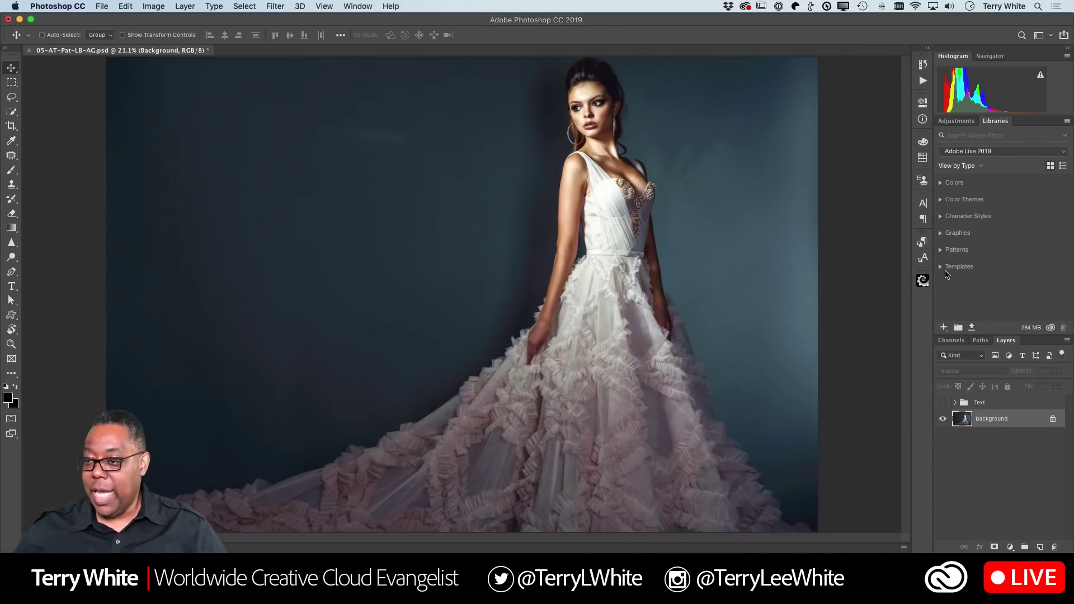
{"action": "left_click", "coordinate": [941, 184]}
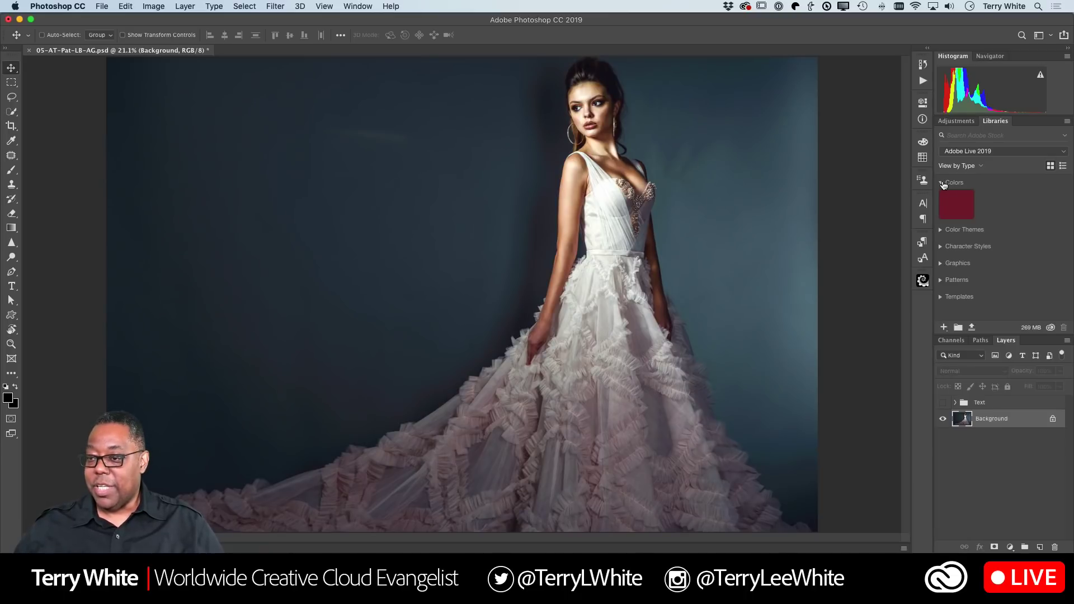
{"action": "left_click", "coordinate": [941, 183]}
{"action": "left_click", "coordinate": [941, 201]}
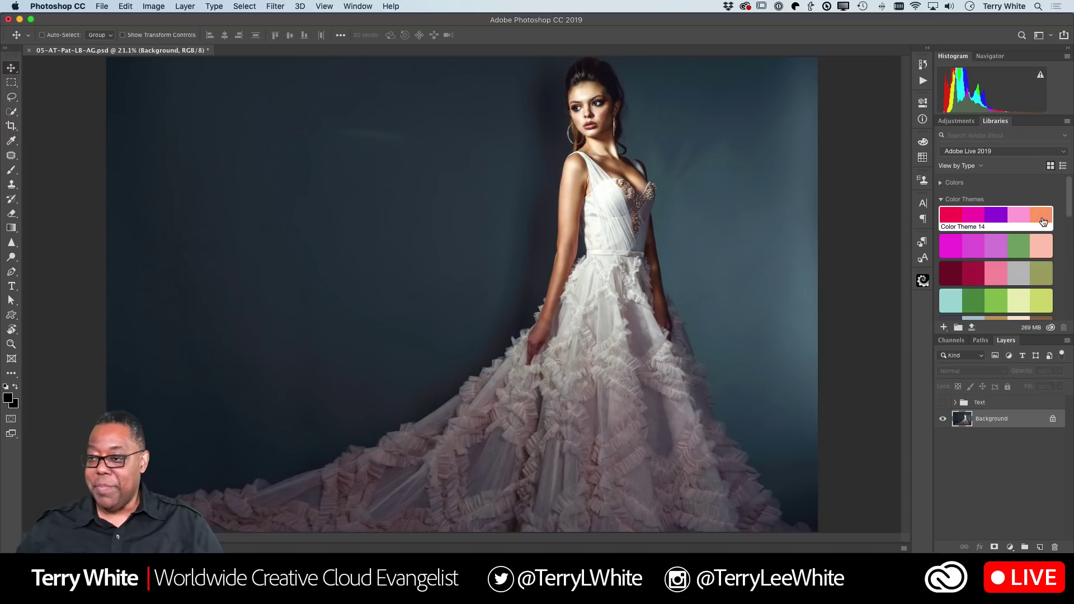
{"action": "mouse_move", "coordinate": [1043, 222]}
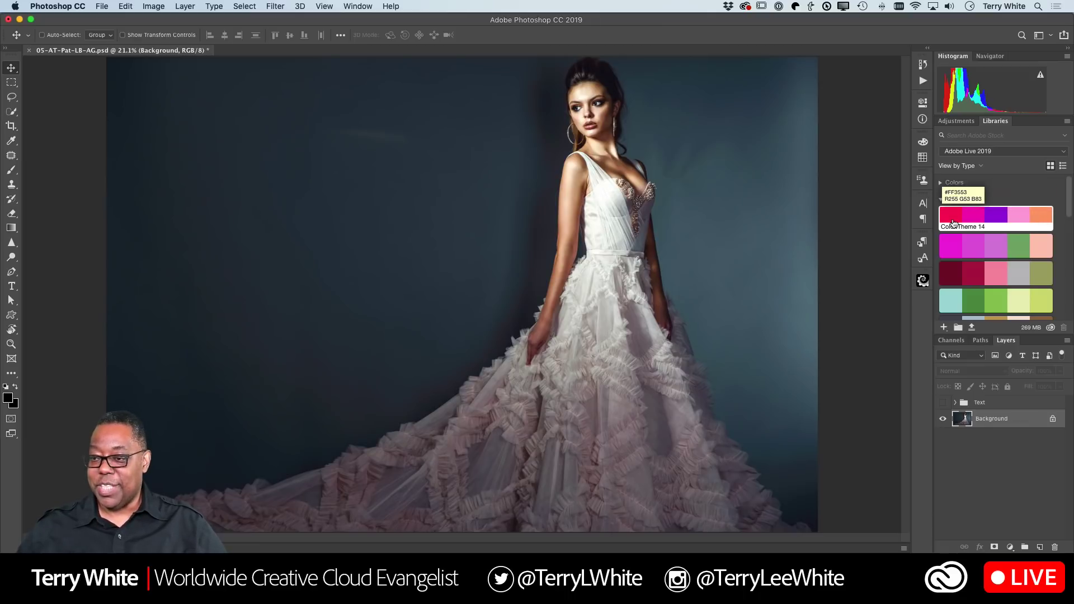
{"action": "mouse_move", "coordinate": [997, 224]}
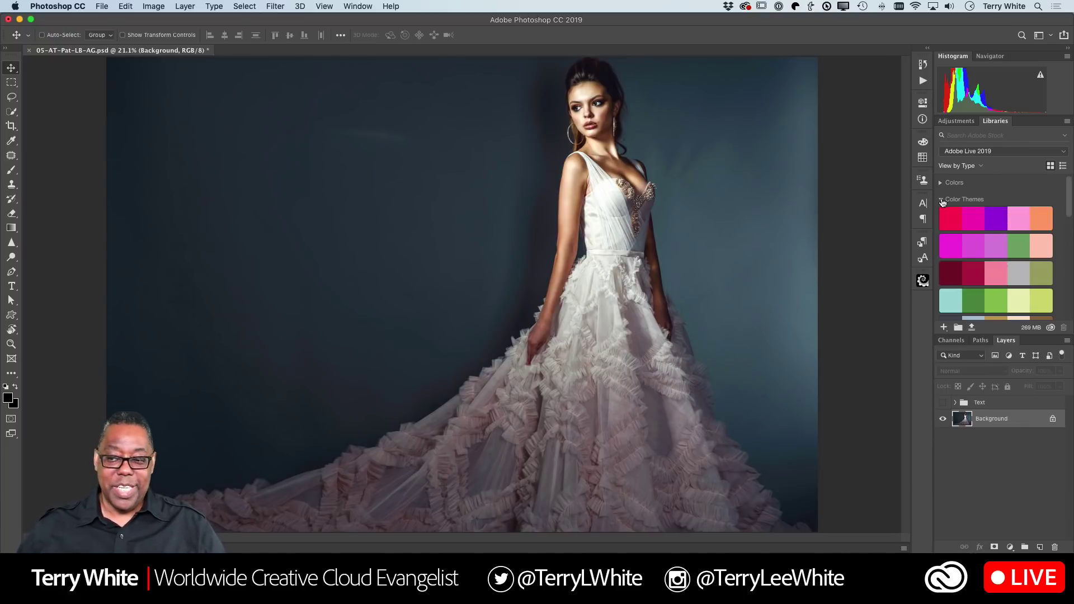
{"action": "left_click", "coordinate": [942, 201]}
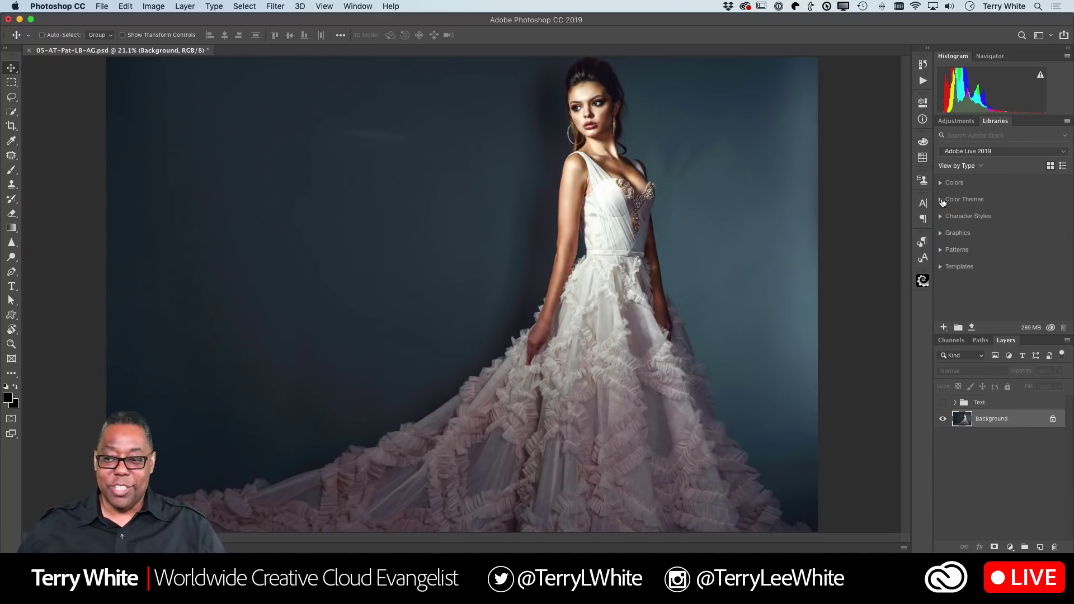
- Add Pattern 3 from the library as a pattern fill layer over the photo at 7% scale
{"action": "left_click", "coordinate": [943, 250]}
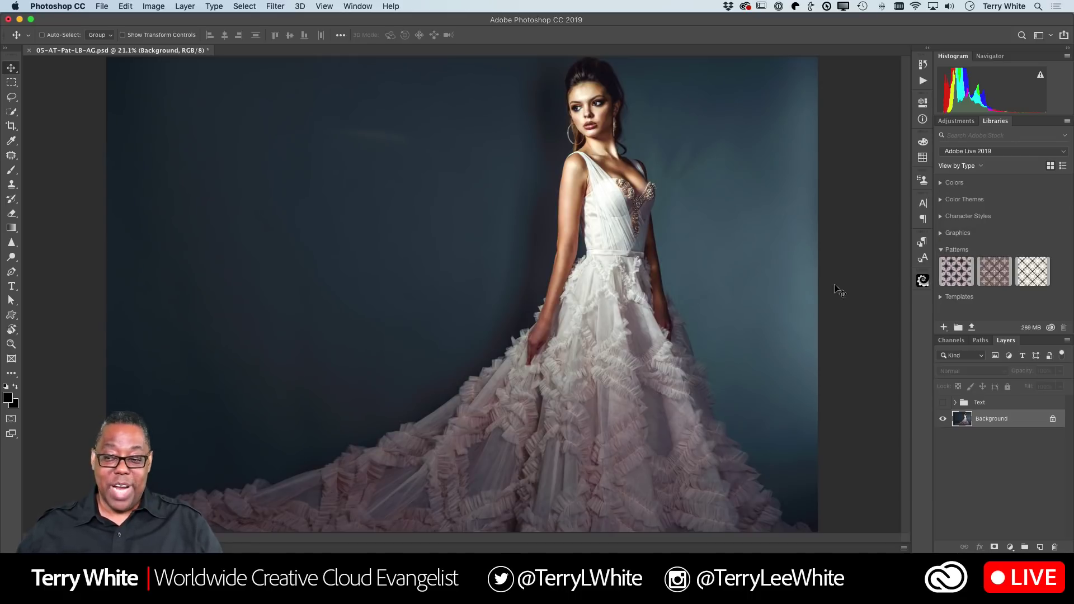
{"action": "left_click", "coordinate": [959, 274]}
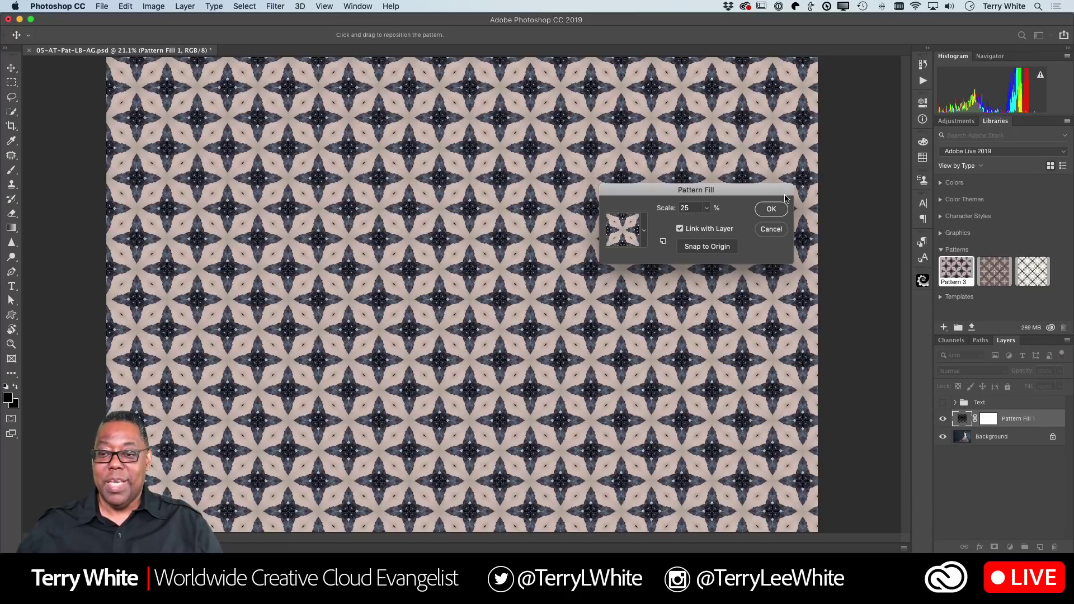
{"action": "left_click_drag", "start_coordinate": [763, 195], "coordinate": [709, 147]}
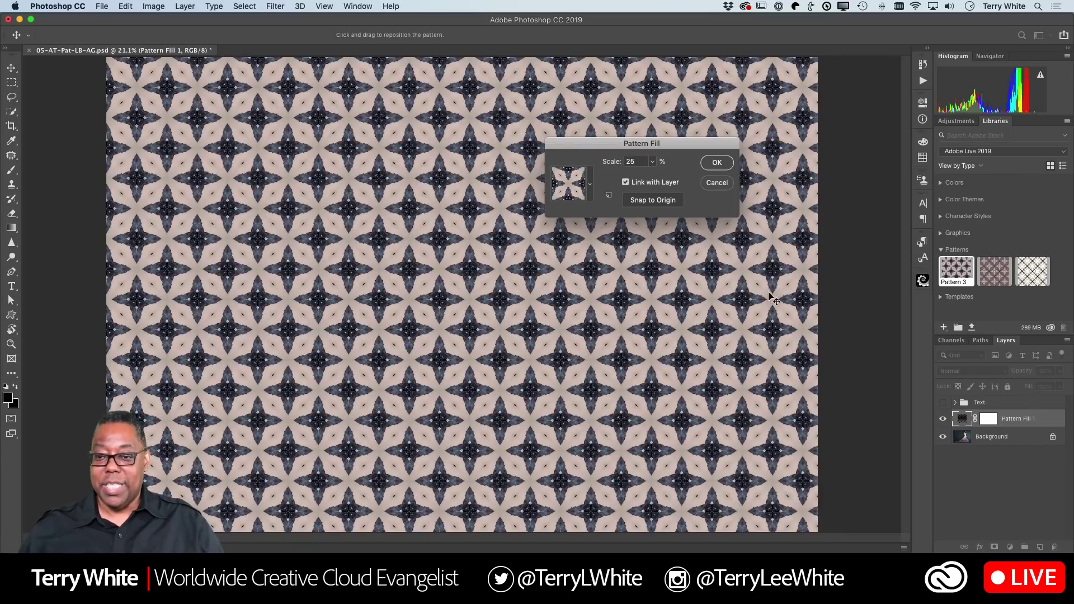
{"action": "left_click", "coordinate": [607, 163]}
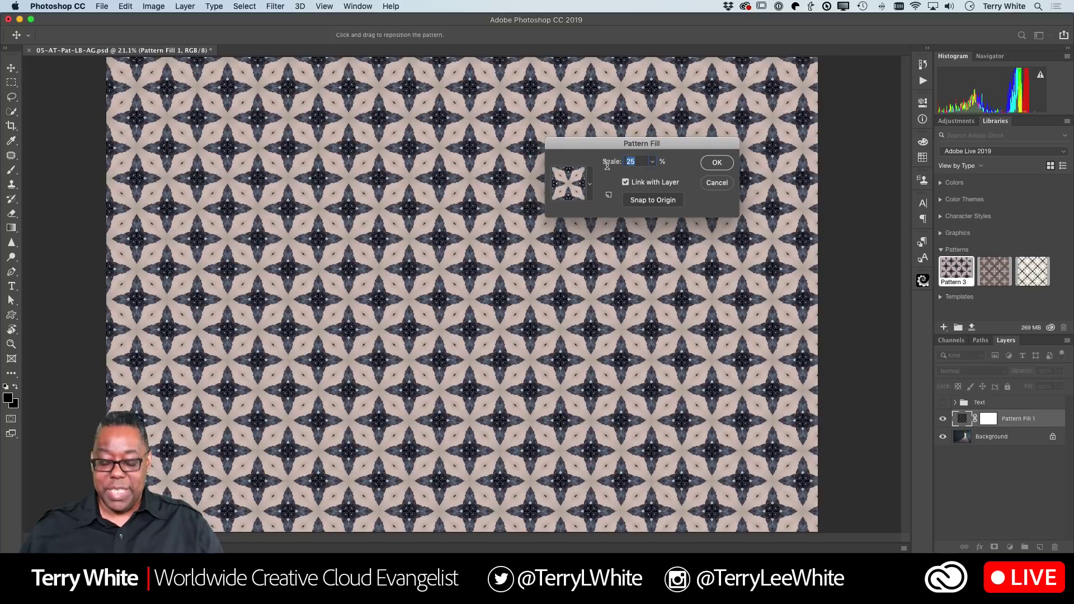
{"action": "type", "text": "5"}
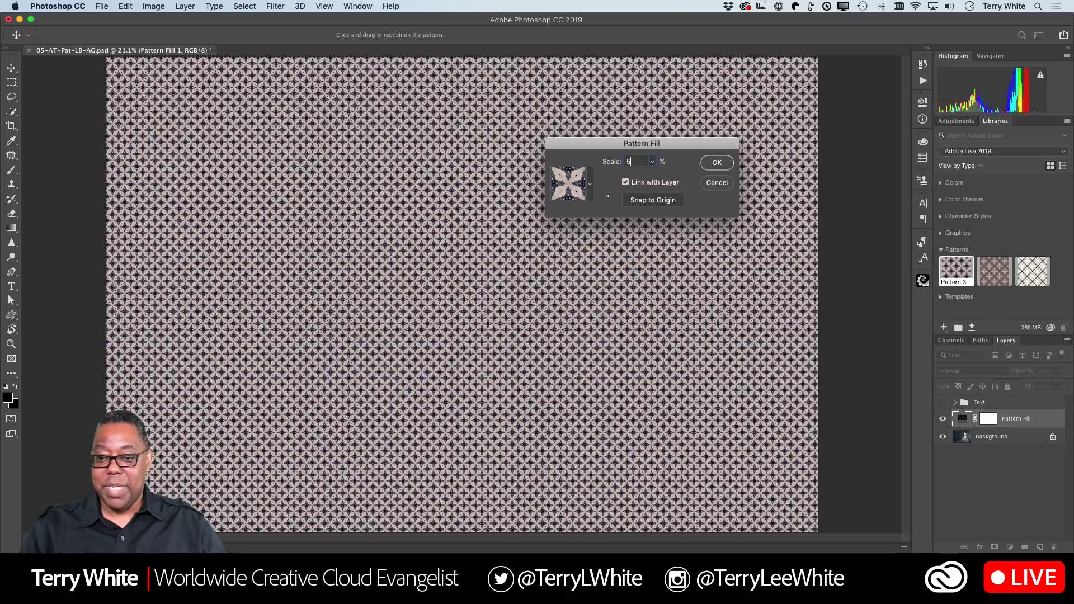
{"action": "key", "text": "BackSpace"}
{"action": "type", "text": "7"}
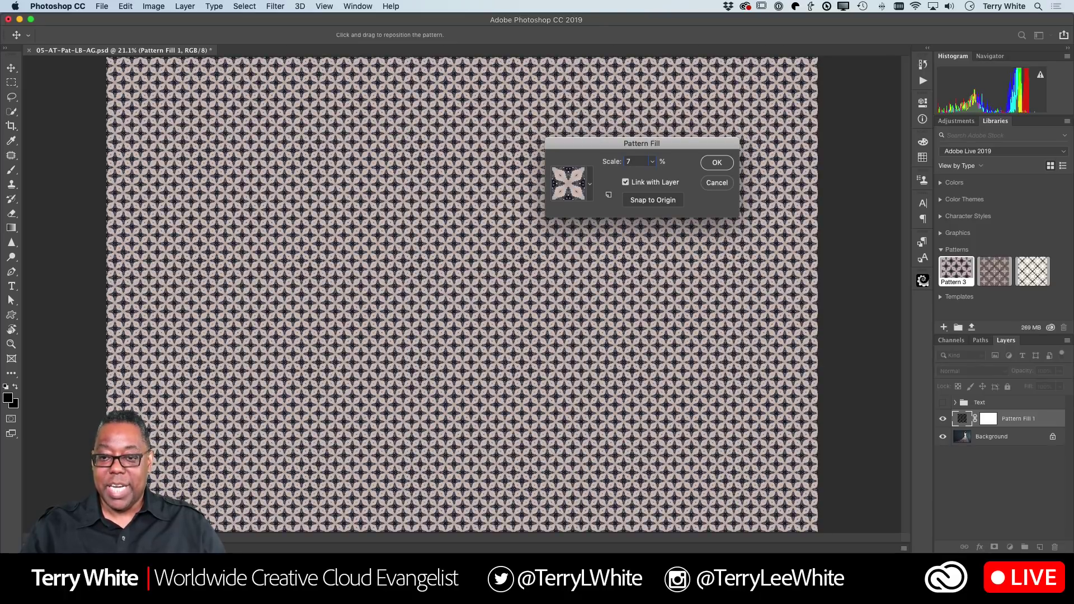
{"action": "left_click", "coordinate": [715, 163]}
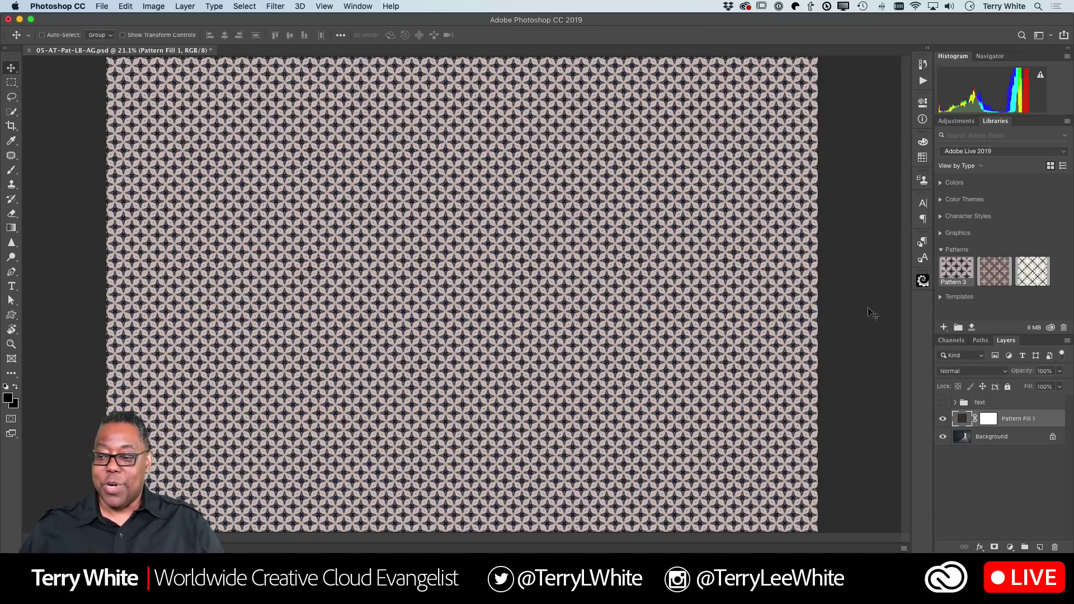
- Set the pattern fill layer's blend mode to Soft Light and its opacity to about 67%
{"action": "left_click", "coordinate": [943, 421]}
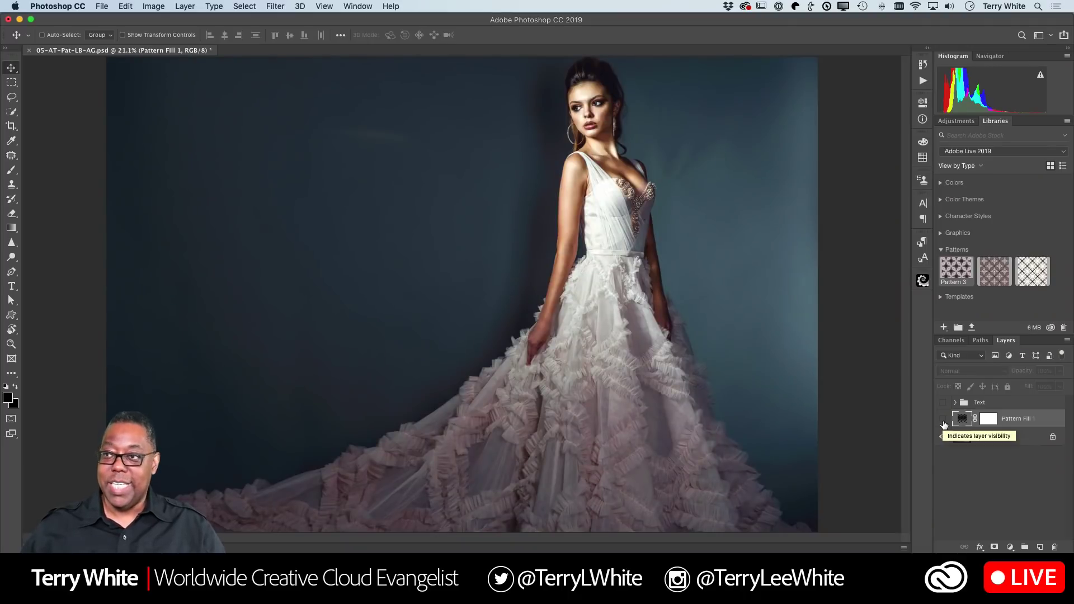
{"action": "left_click", "coordinate": [944, 424]}
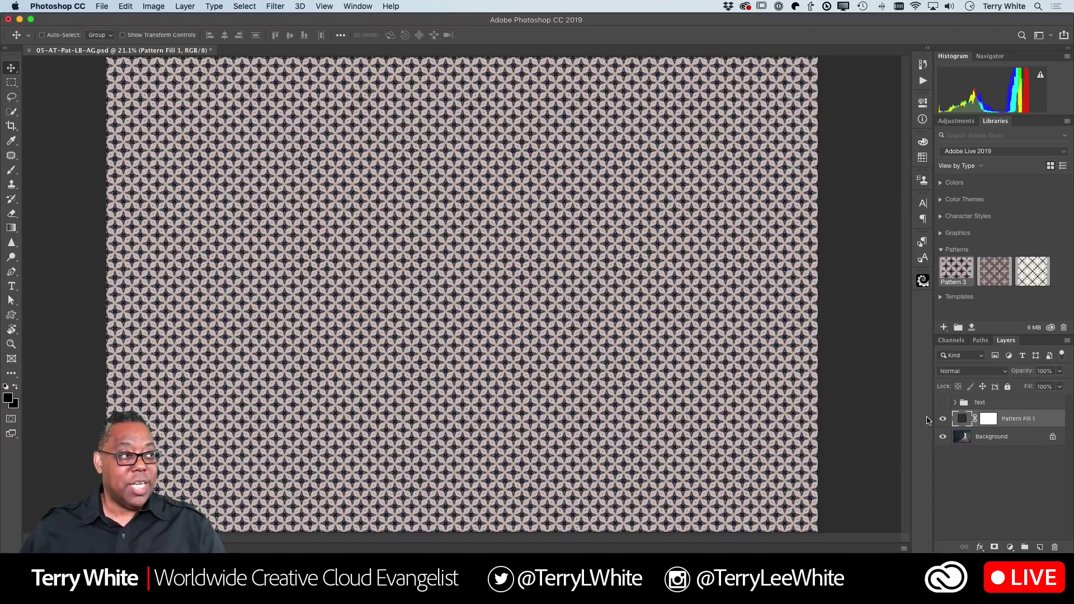
{"action": "left_click", "coordinate": [960, 373]}
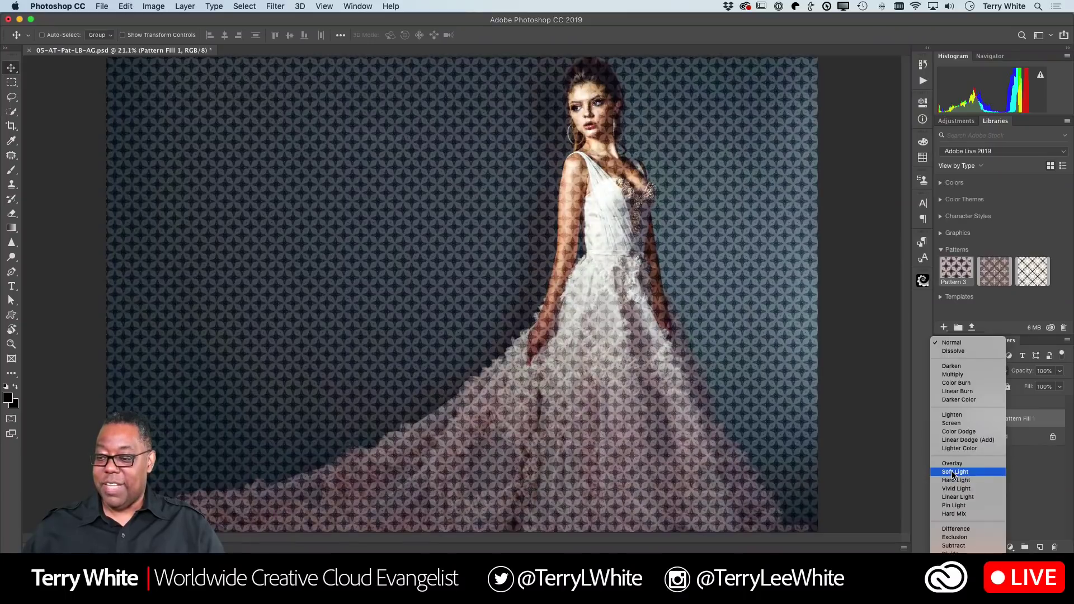
{"action": "left_click", "coordinate": [953, 475]}
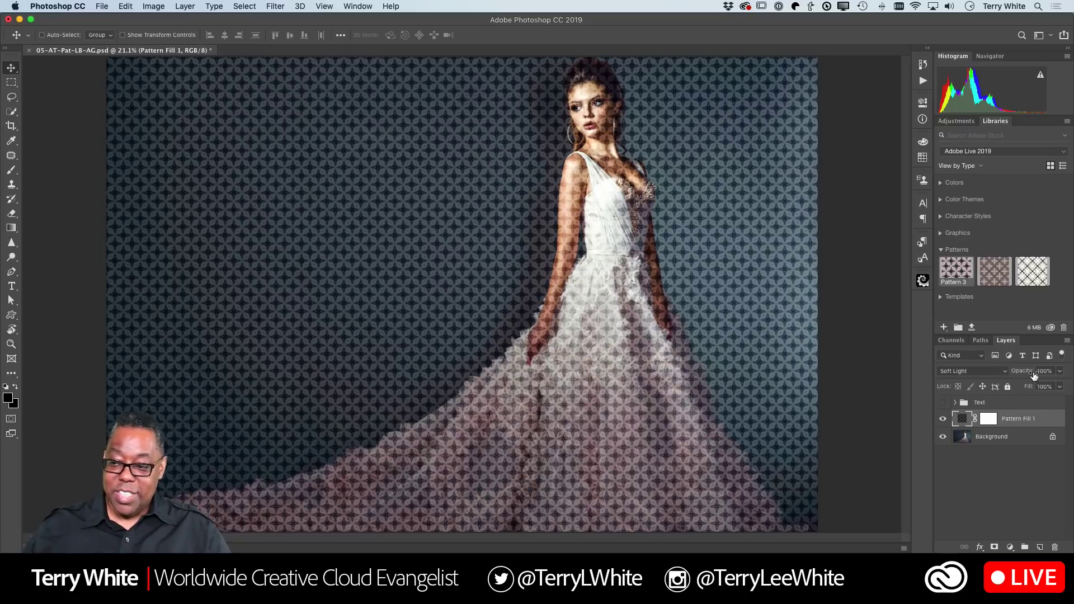
{"action": "left_click_drag", "start_coordinate": [1029, 374], "coordinate": [1010, 379]}
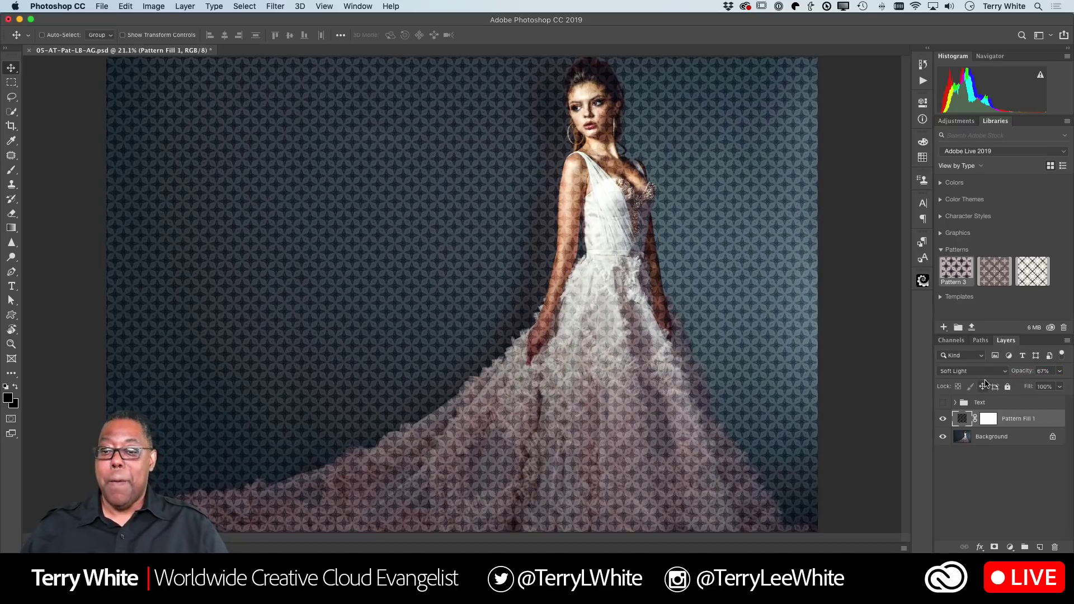
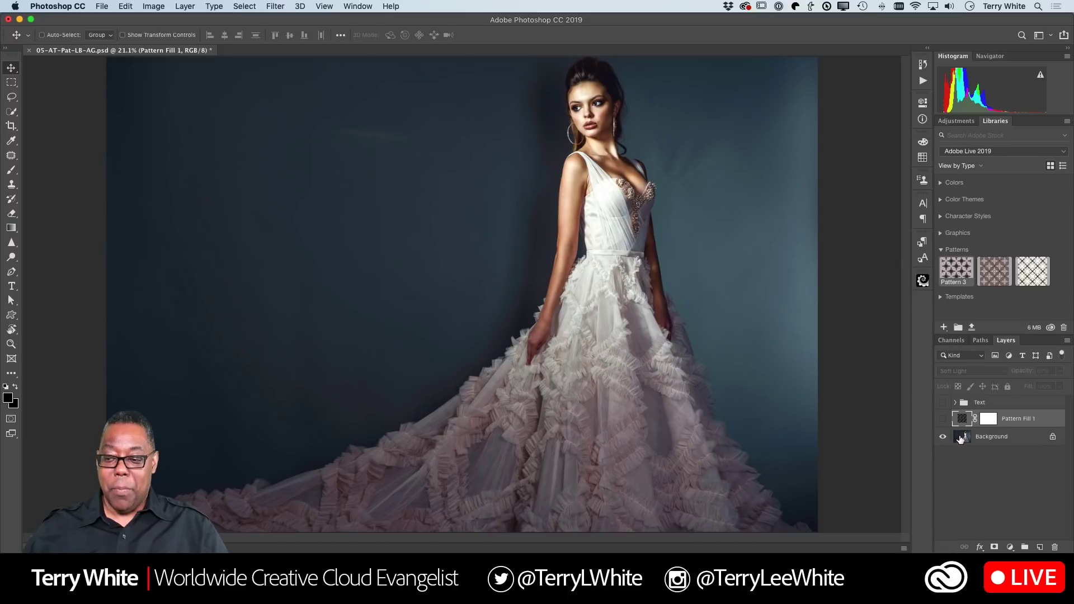
- Select the woman in the gown on the Background layer using Select Subject
{"action": "left_click", "coordinate": [961, 439]}
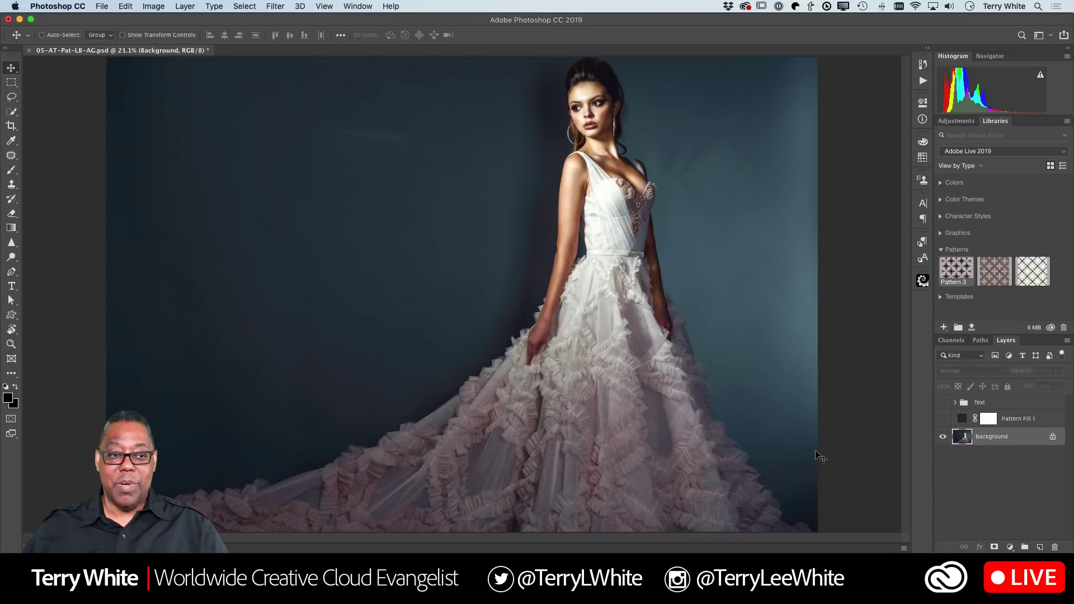
{"action": "left_click", "coordinate": [12, 111]}
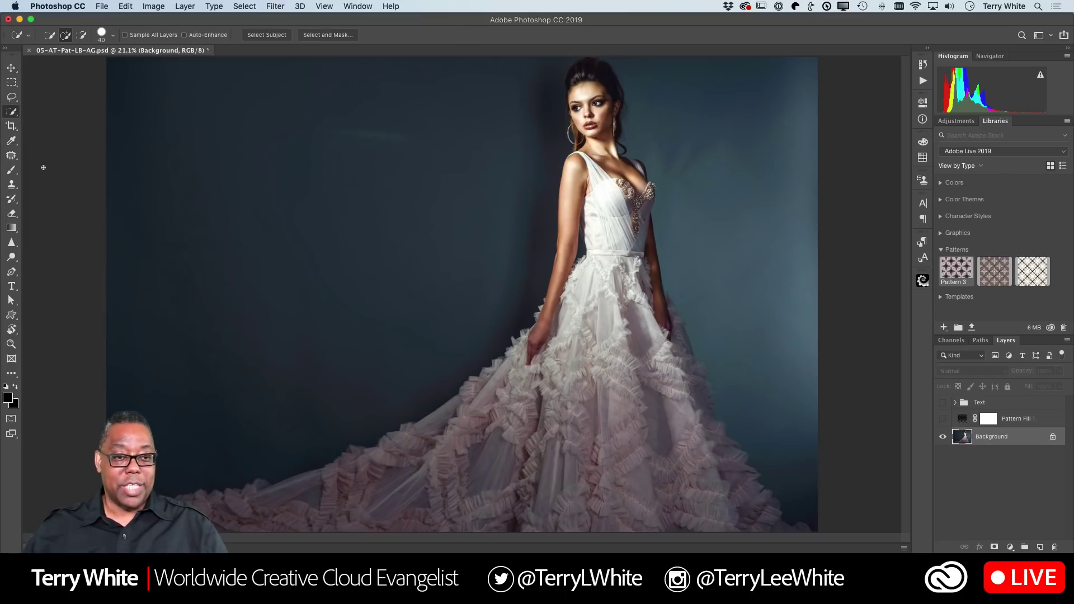
{"action": "left_click", "coordinate": [258, 37]}
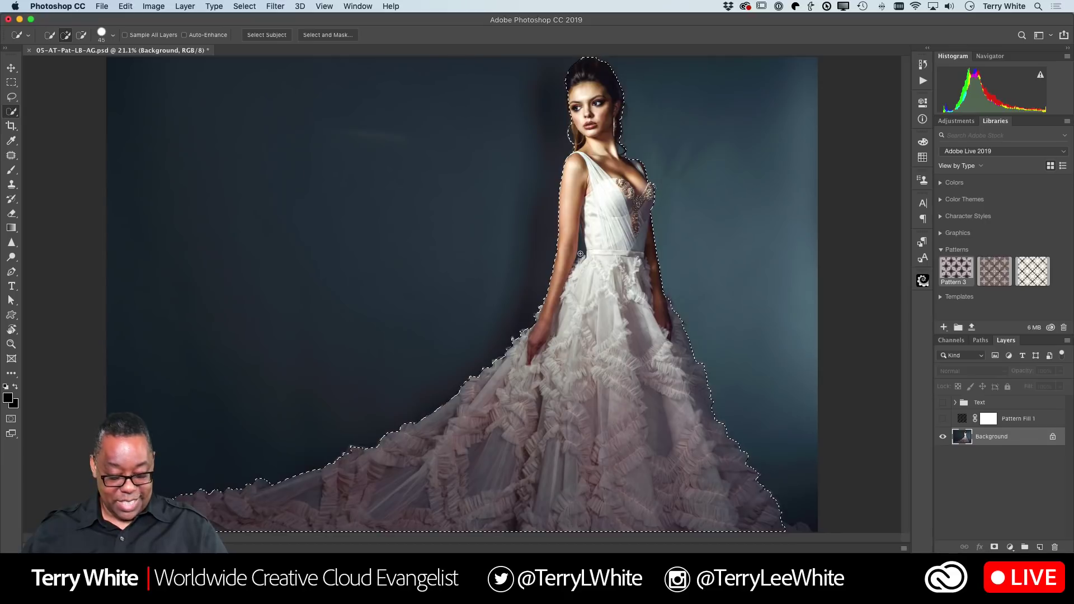
- Show the pattern fill layer, hide its pattern over the woman by filling the selected area of its mask with black, and deselect
{"action": "key", "text": "alt"}
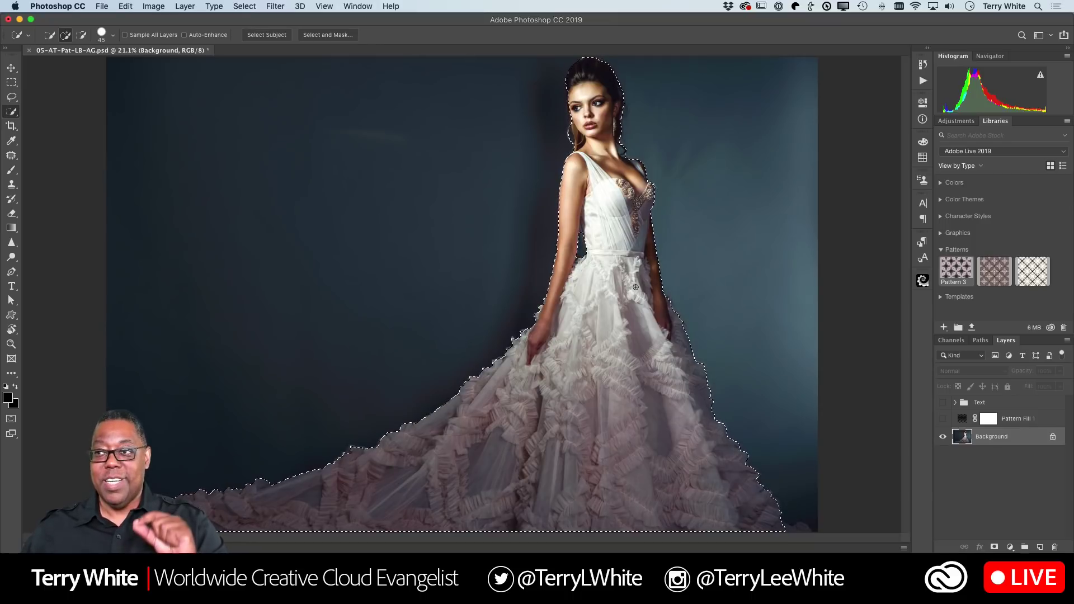
{"action": "left_click", "coordinate": [943, 419]}
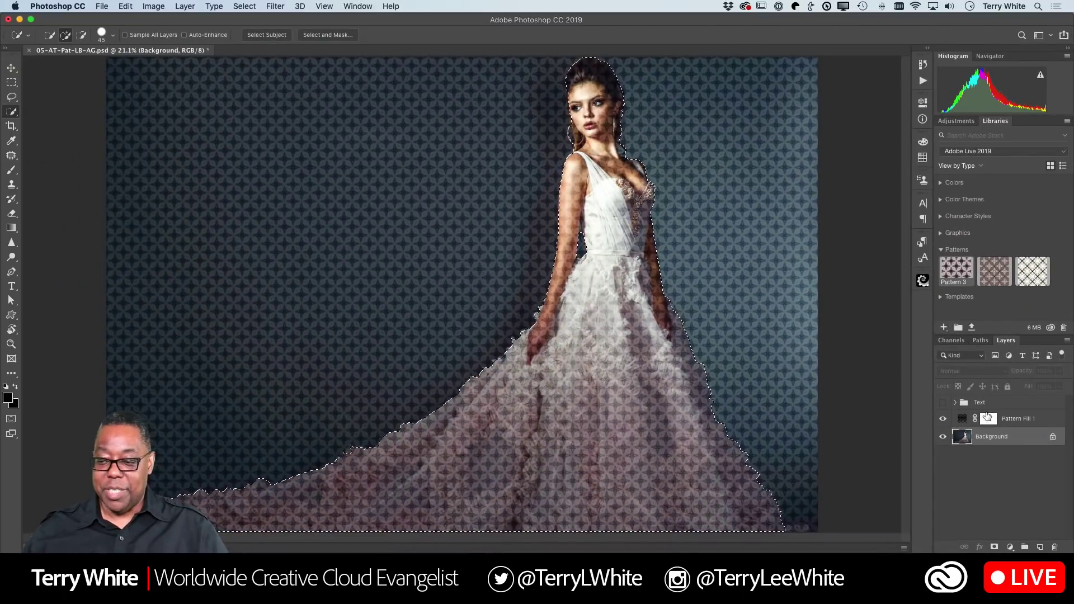
{"action": "left_click", "coordinate": [988, 418]}
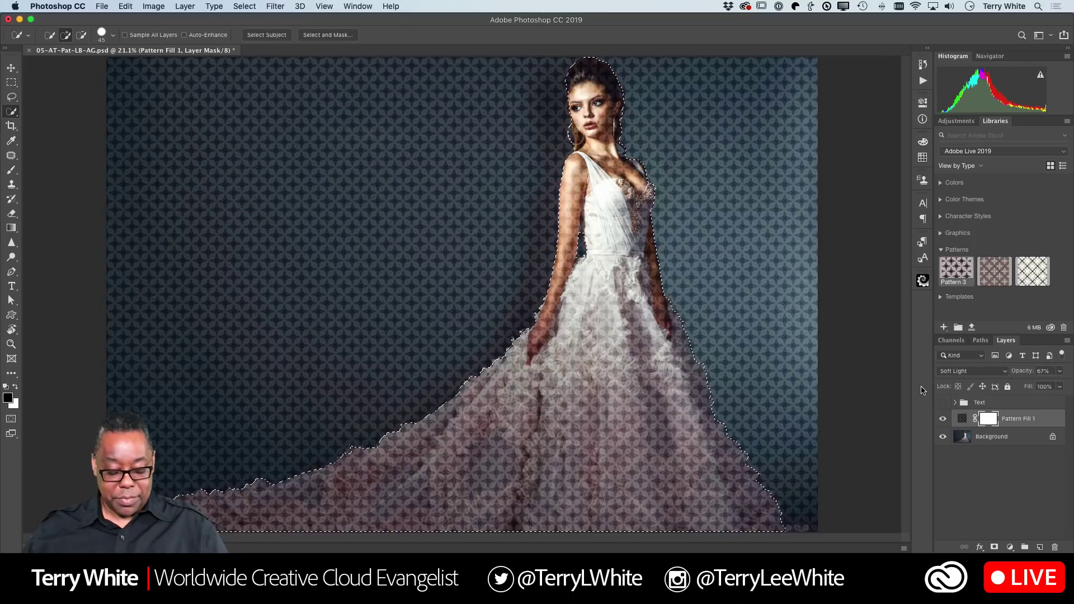
{"action": "left_click", "coordinate": [15, 387]}
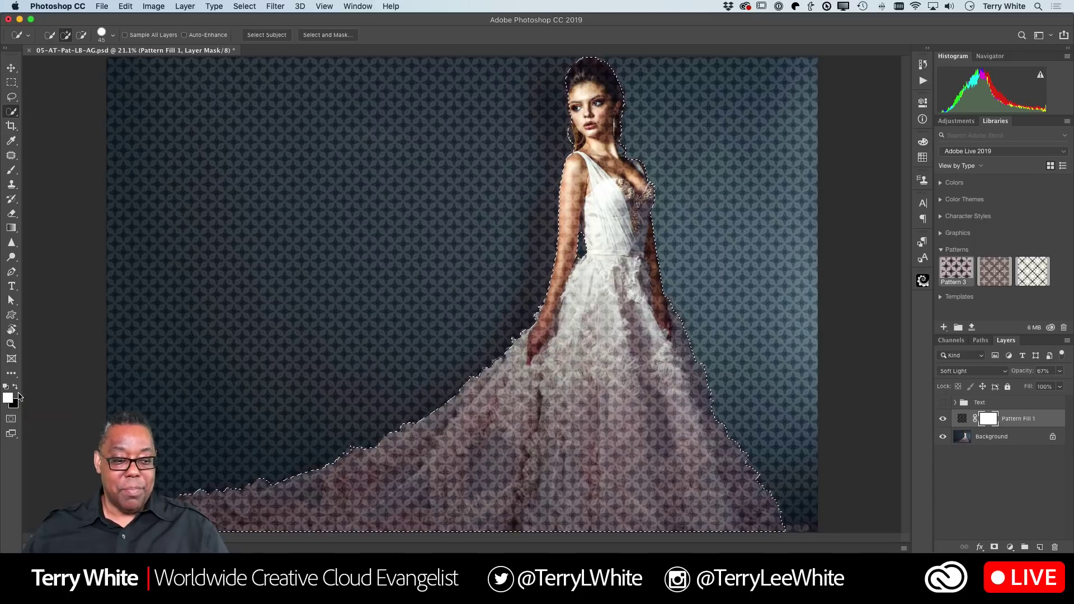
{"action": "left_click", "coordinate": [16, 387]}
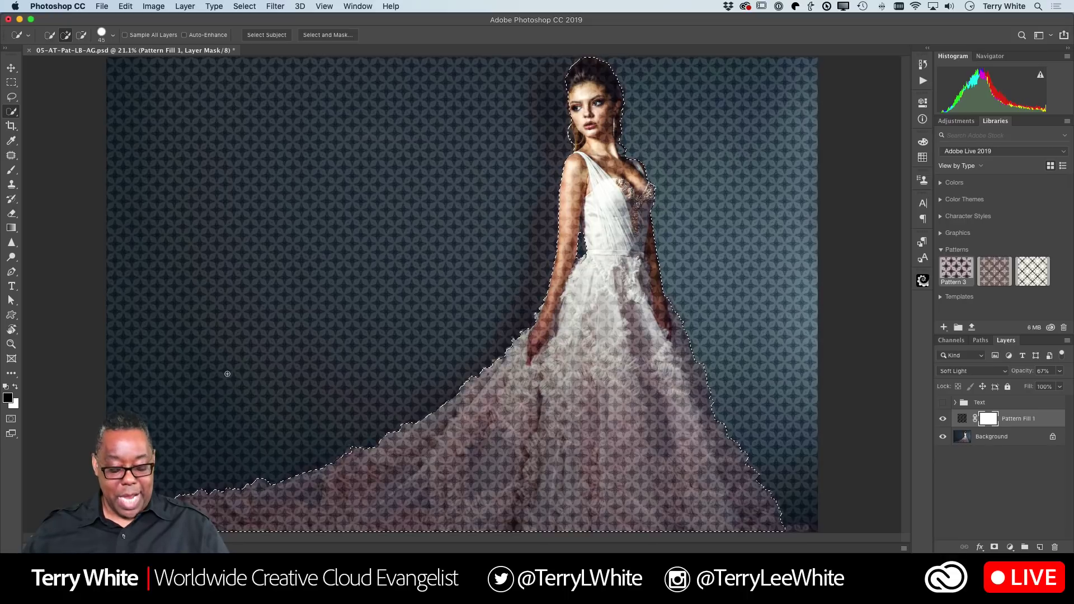
{"action": "key", "text": "alt"}
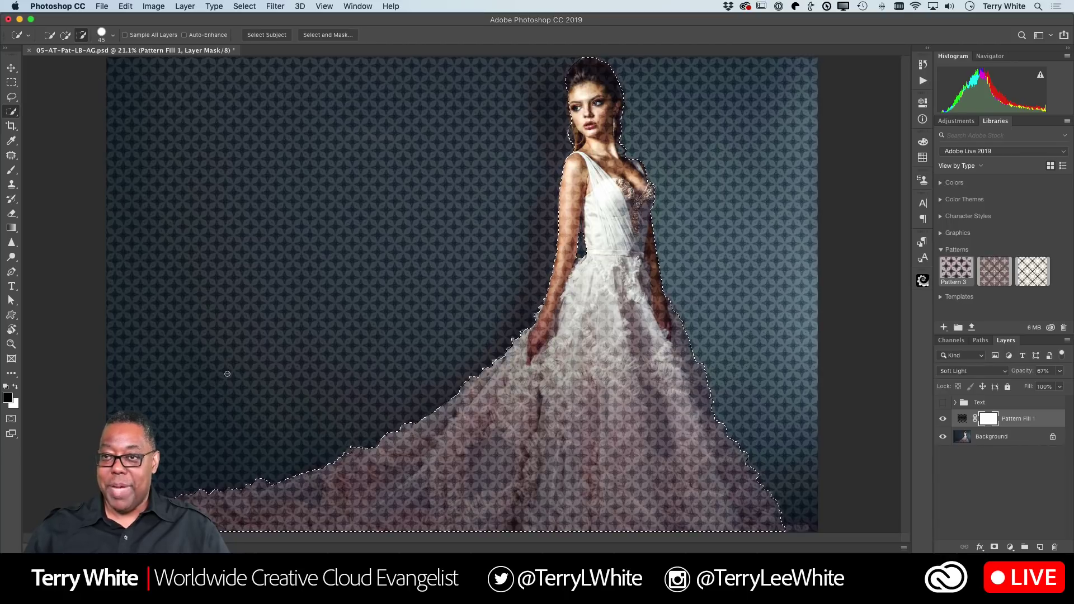
{"action": "key", "text": "alt+BackSpace"}
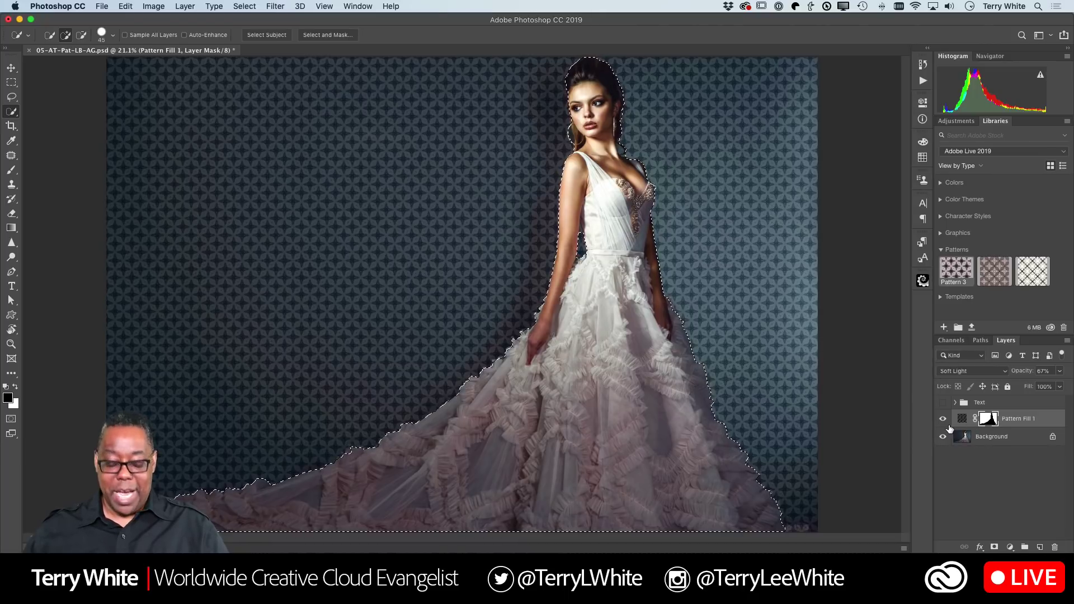
{"action": "key", "text": "super+d"}
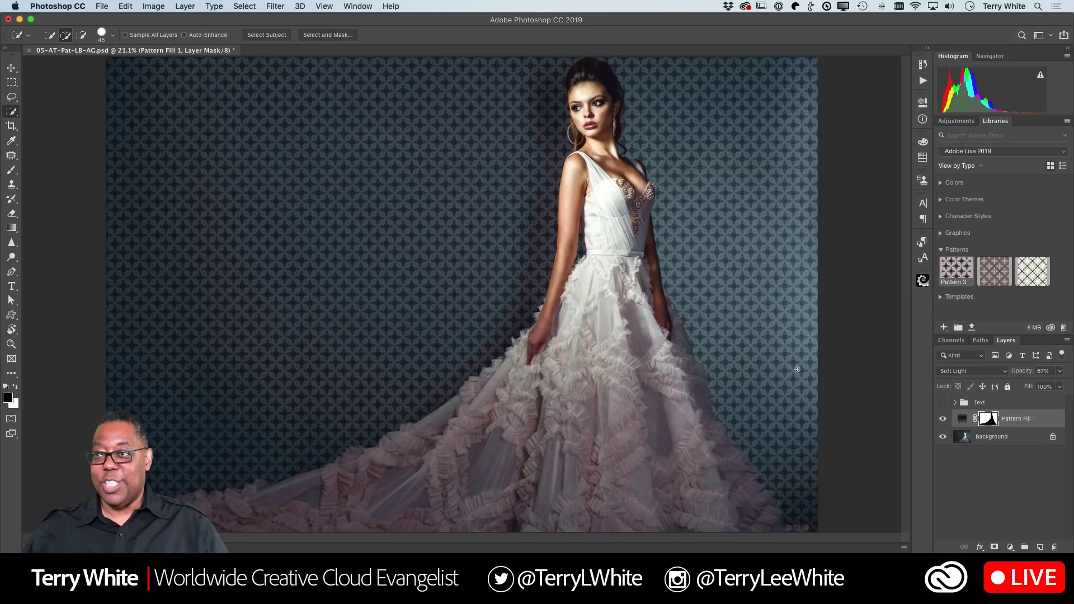
- Show the Text group and set the "Fashion" title's font to Bickham Script Pro 3 Regular
{"action": "left_click", "coordinate": [943, 403]}
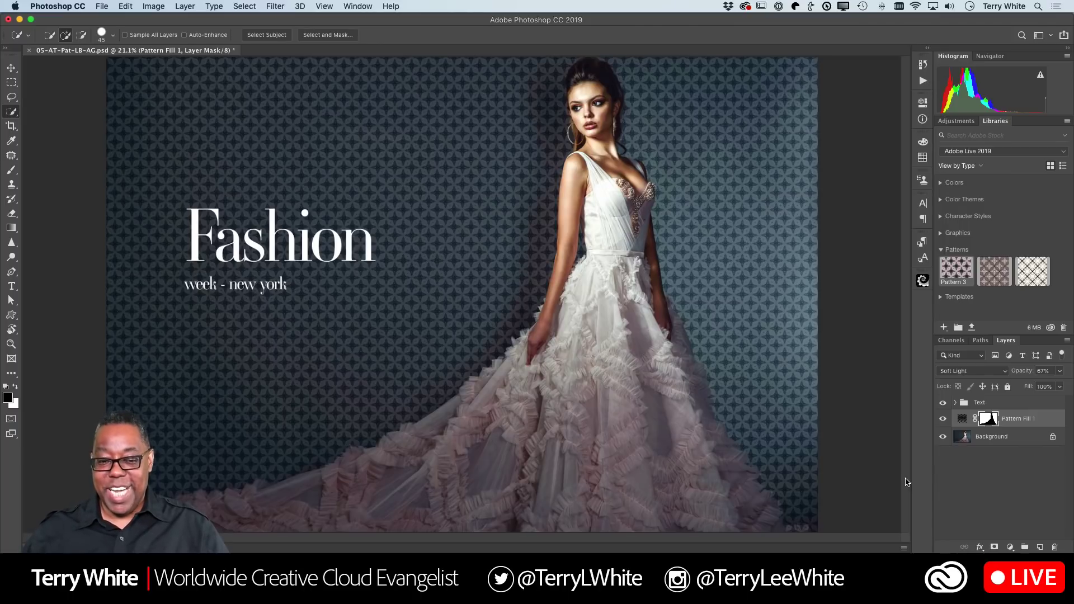
{"action": "left_click", "coordinate": [956, 403]}
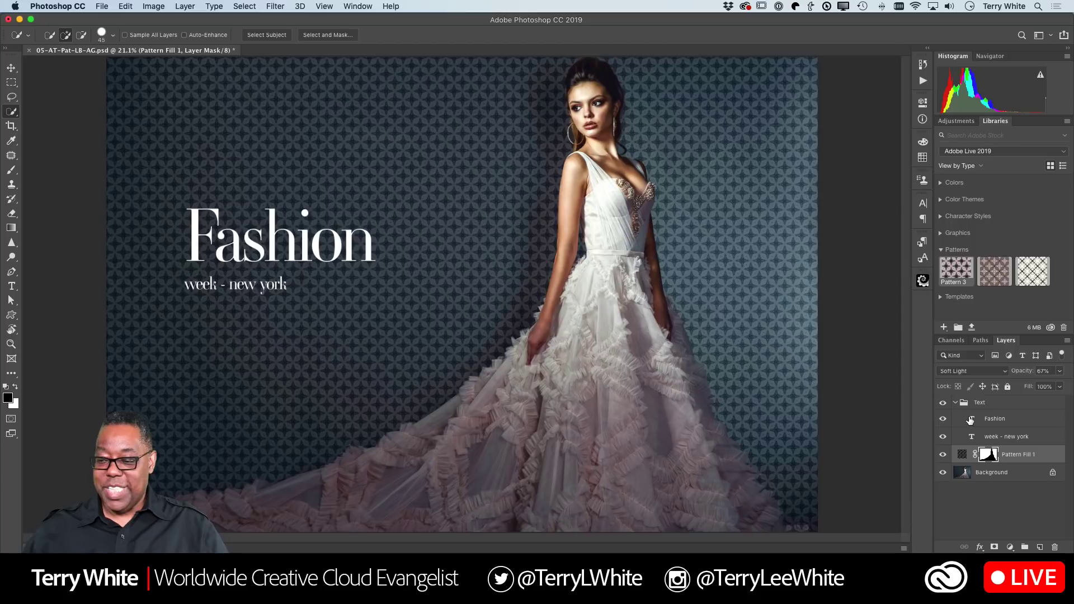
{"action": "double_click", "coordinate": [971, 419]}
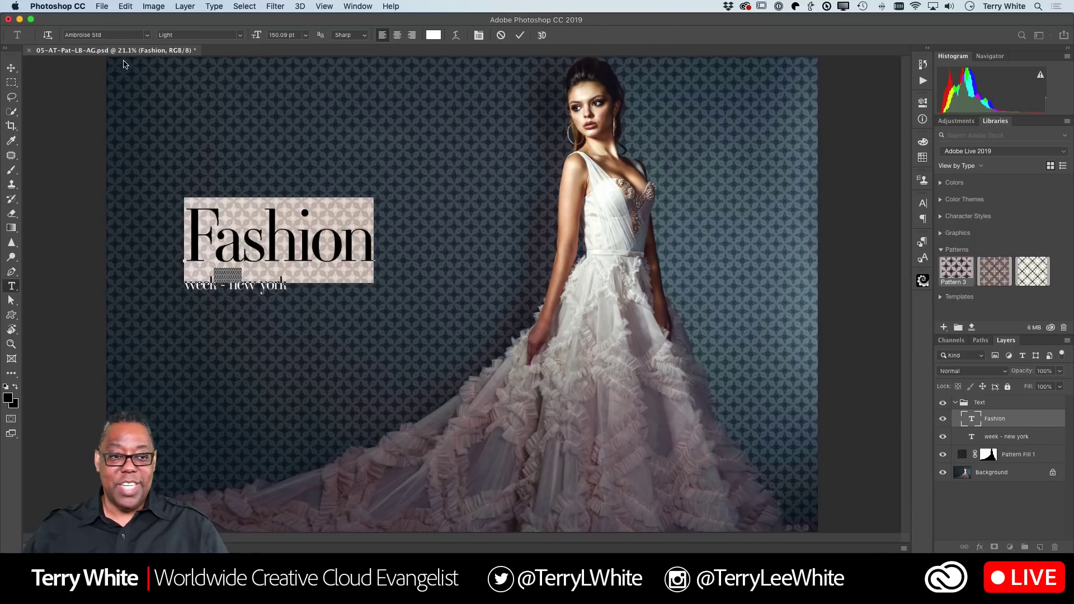
{"action": "left_click", "coordinate": [111, 36]}
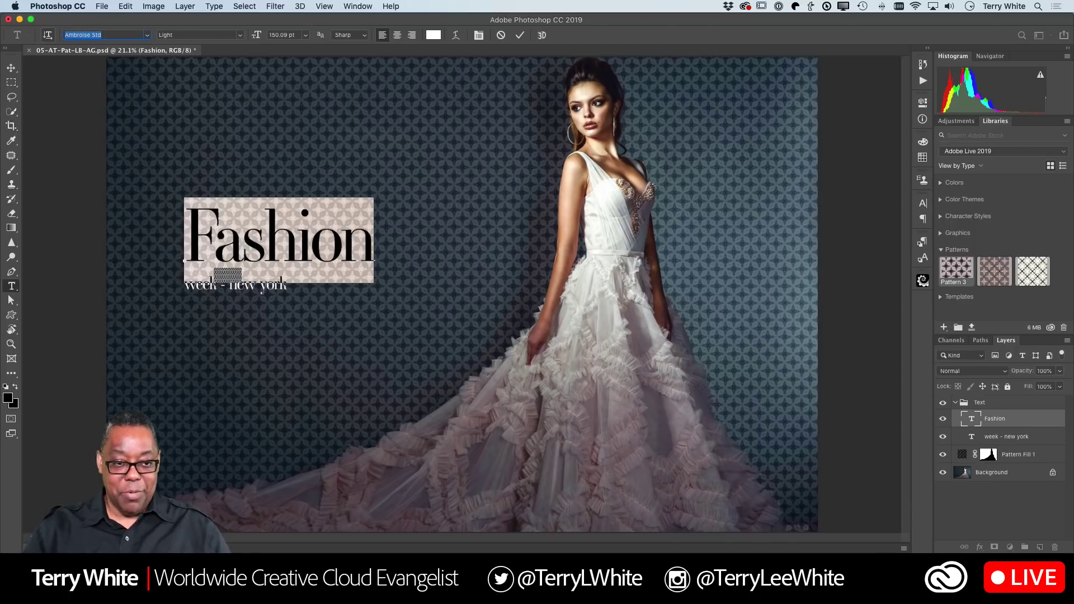
{"action": "type", "text": "bic"}
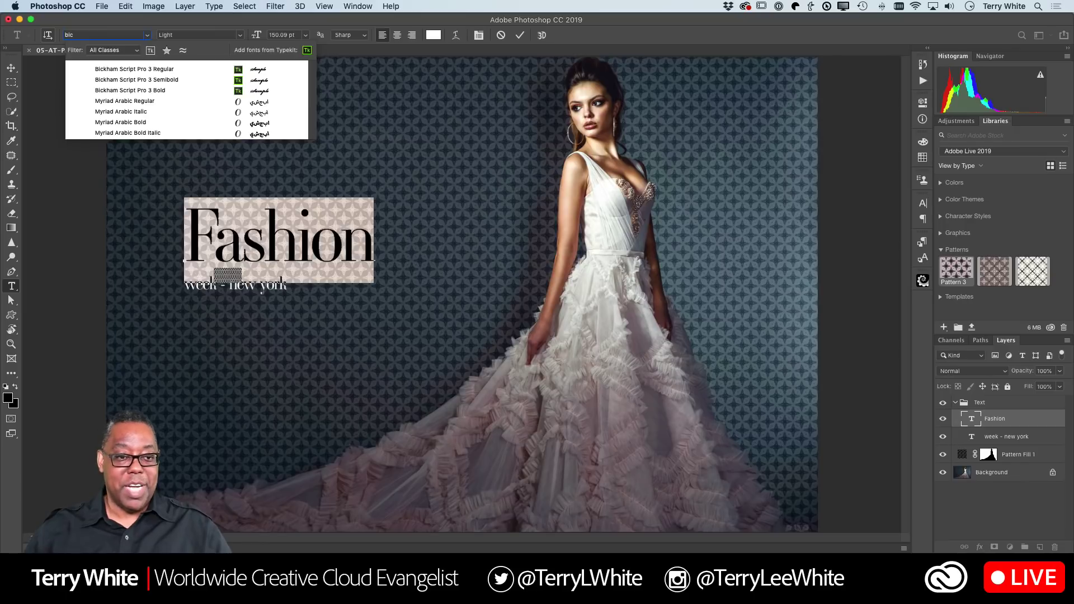
{"action": "left_click", "coordinate": [131, 71]}
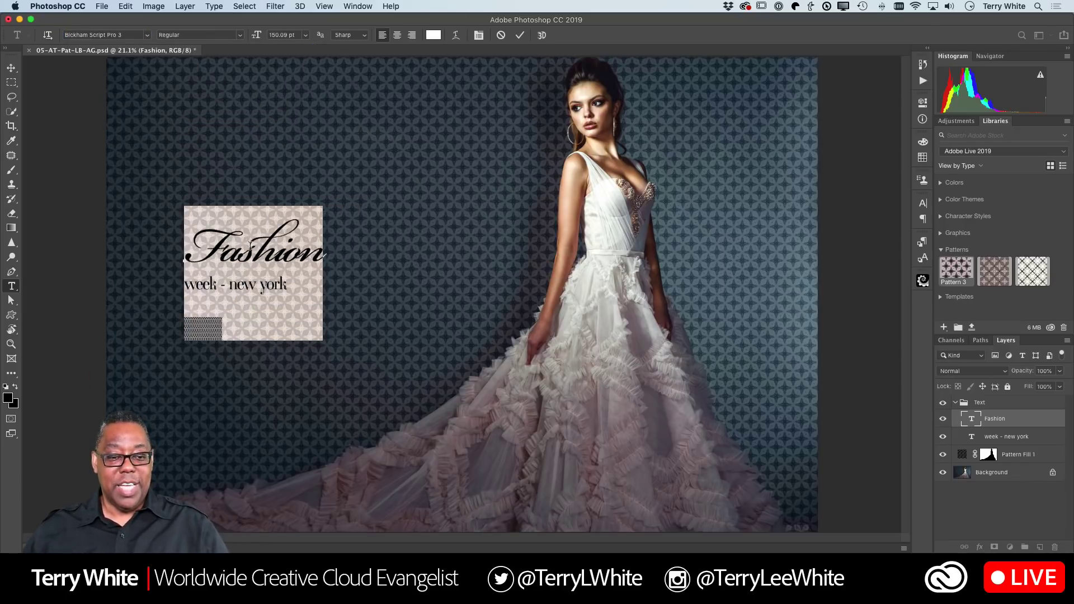
- Replace the n, F and h in the "Fashion" title with decorative swash alternates
{"action": "left_click", "coordinate": [302, 253]}
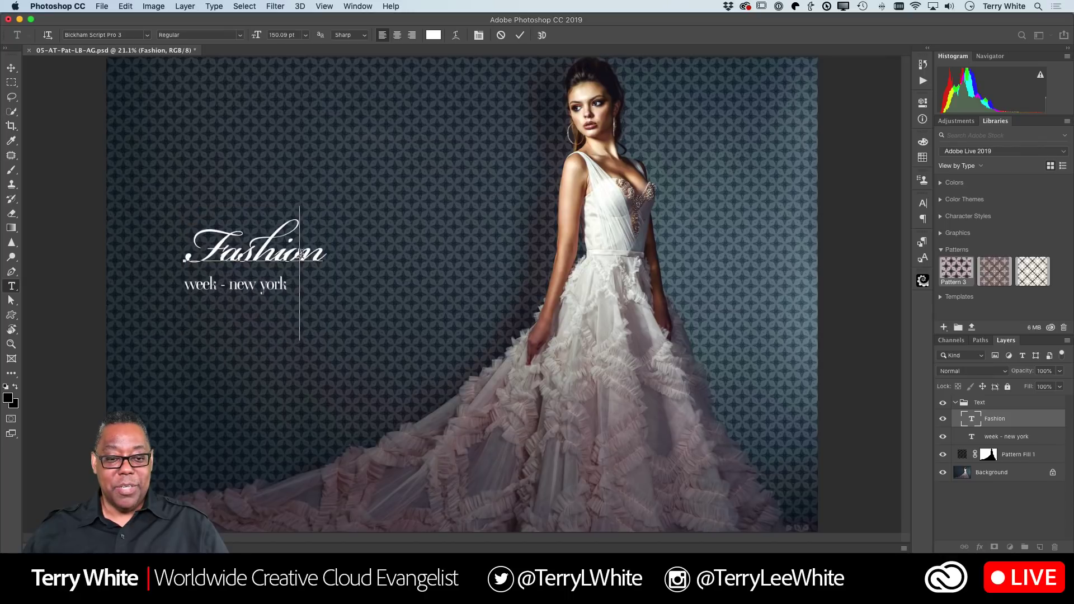
{"action": "key", "text": "shift+Right"}
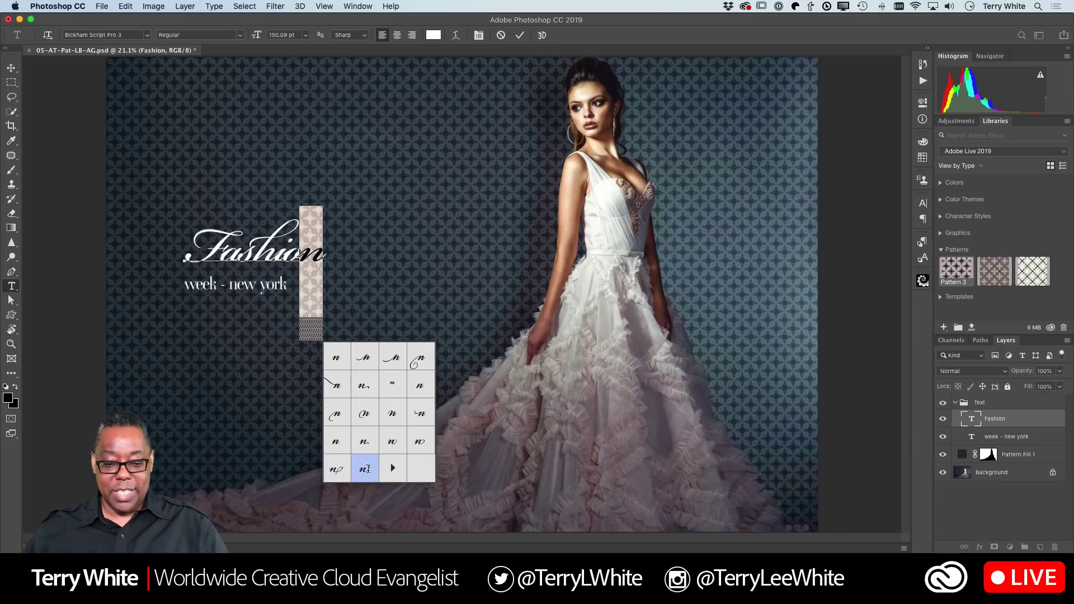
{"action": "left_click", "coordinate": [365, 470]}
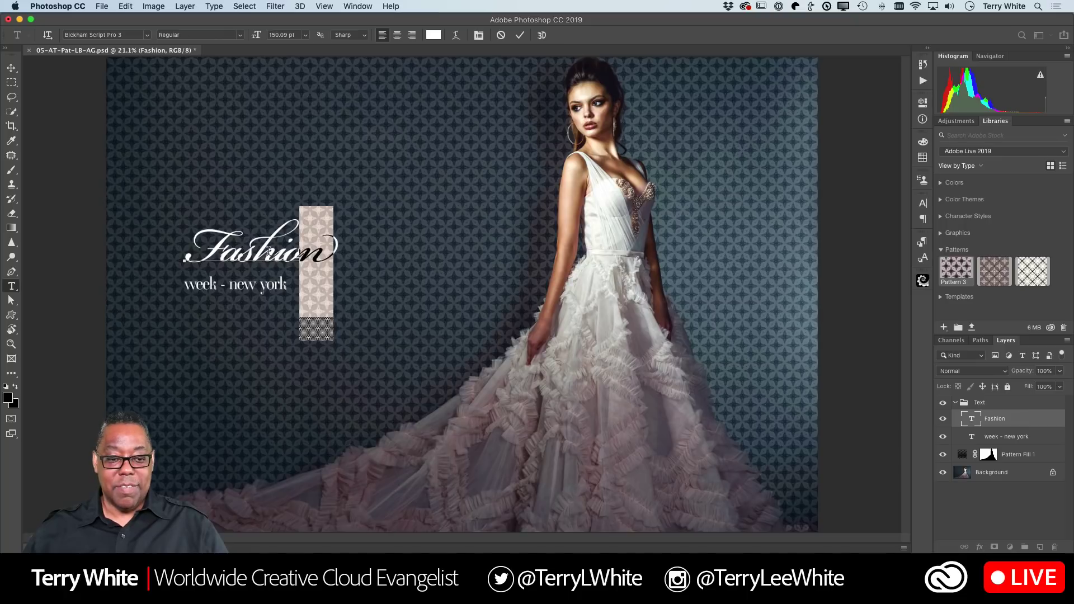
{"action": "left_click_drag", "start_coordinate": [216, 253], "coordinate": [200, 256]}
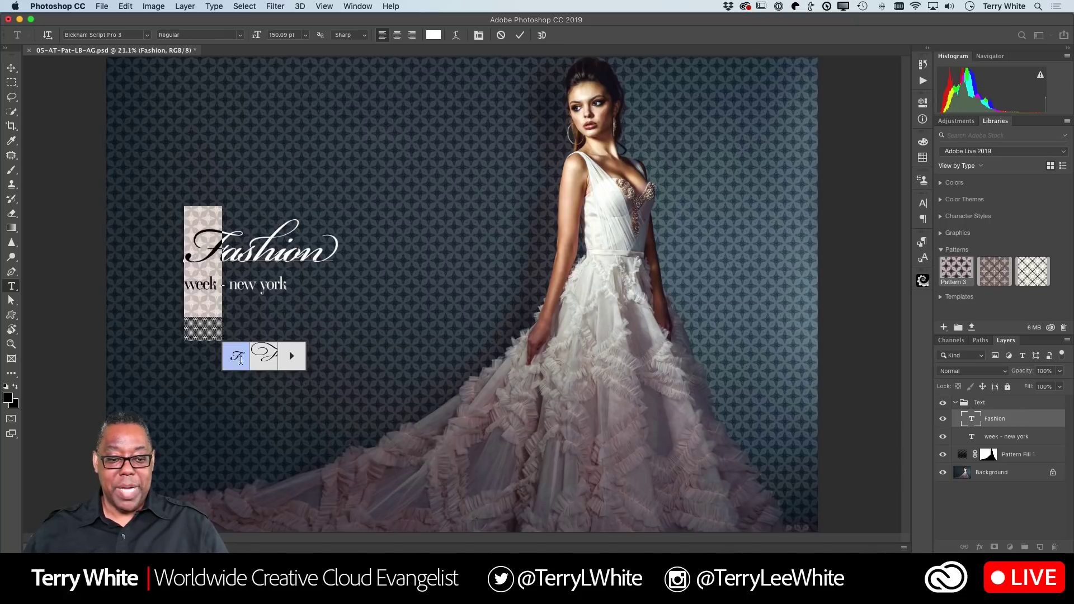
{"action": "left_click", "coordinate": [264, 358]}
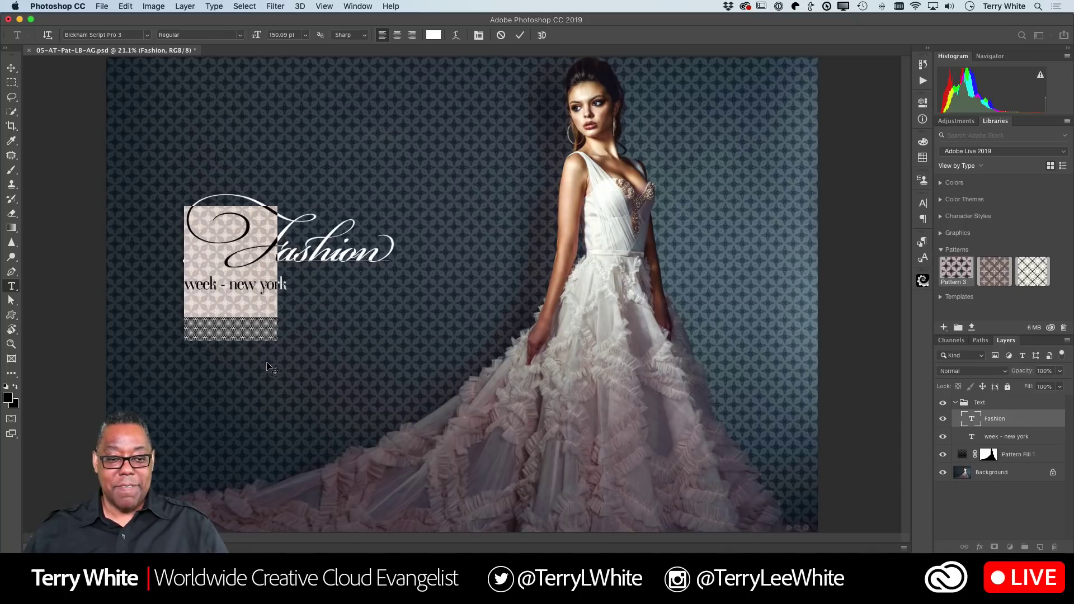
{"action": "left_click", "coordinate": [330, 248]}
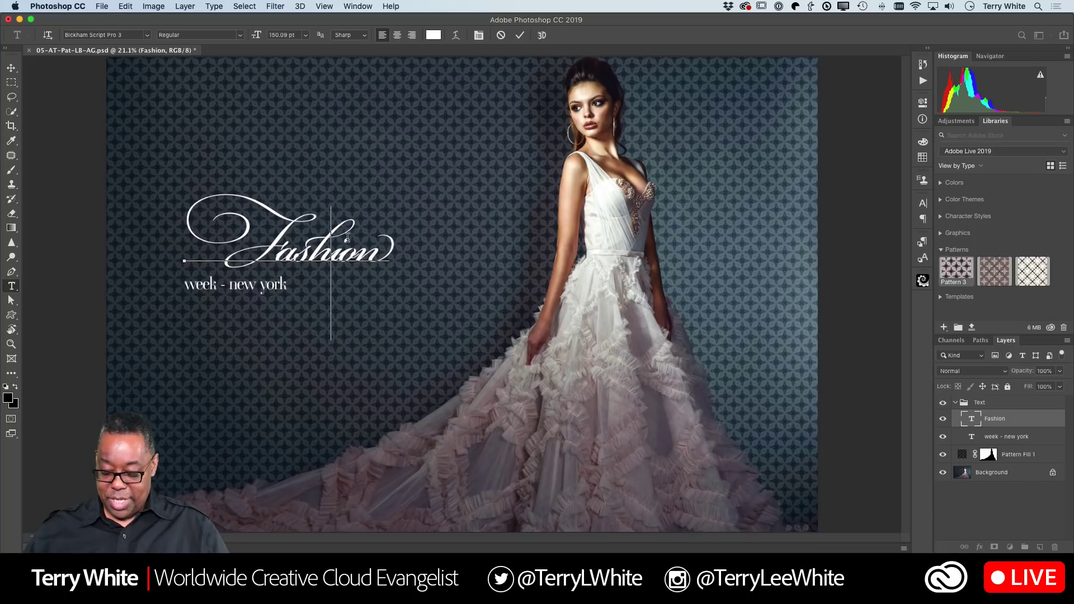
{"action": "key", "text": "shift+Left"}
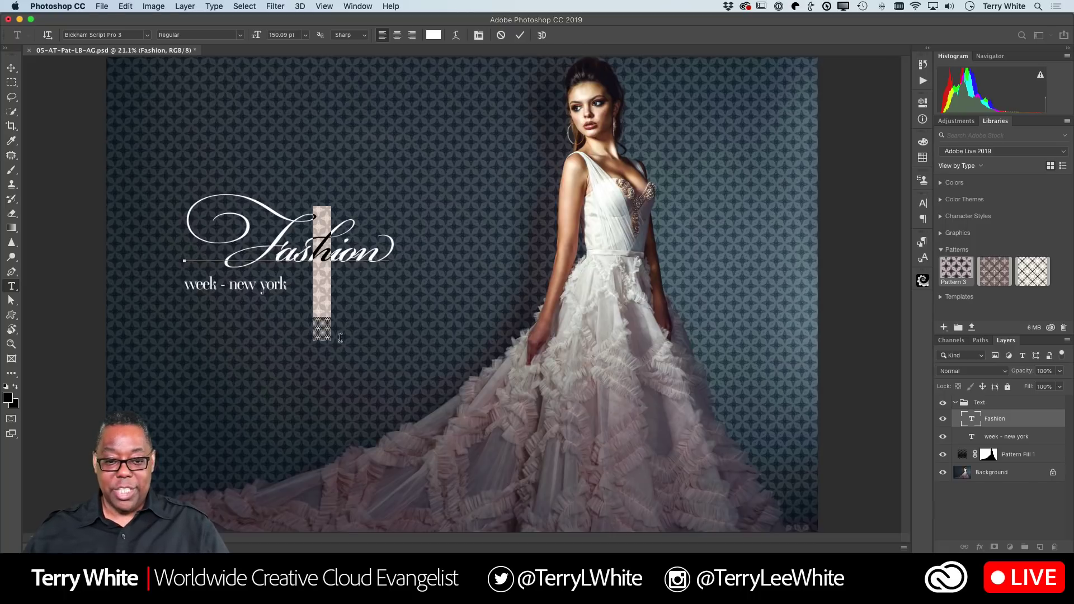
{"action": "mouse_move", "coordinate": [329, 338]}
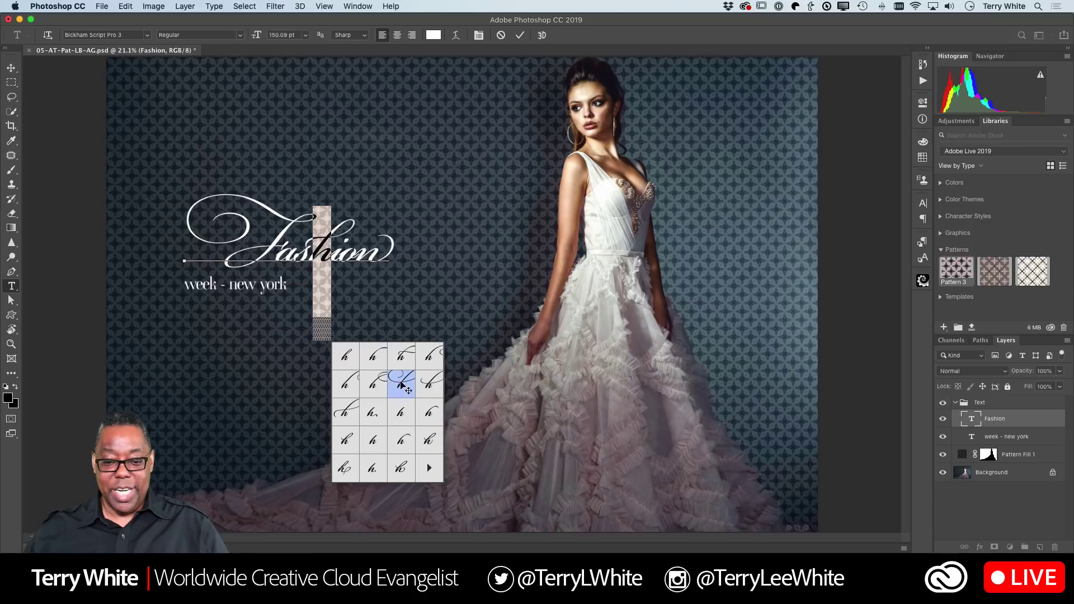
{"action": "left_click", "coordinate": [435, 359]}
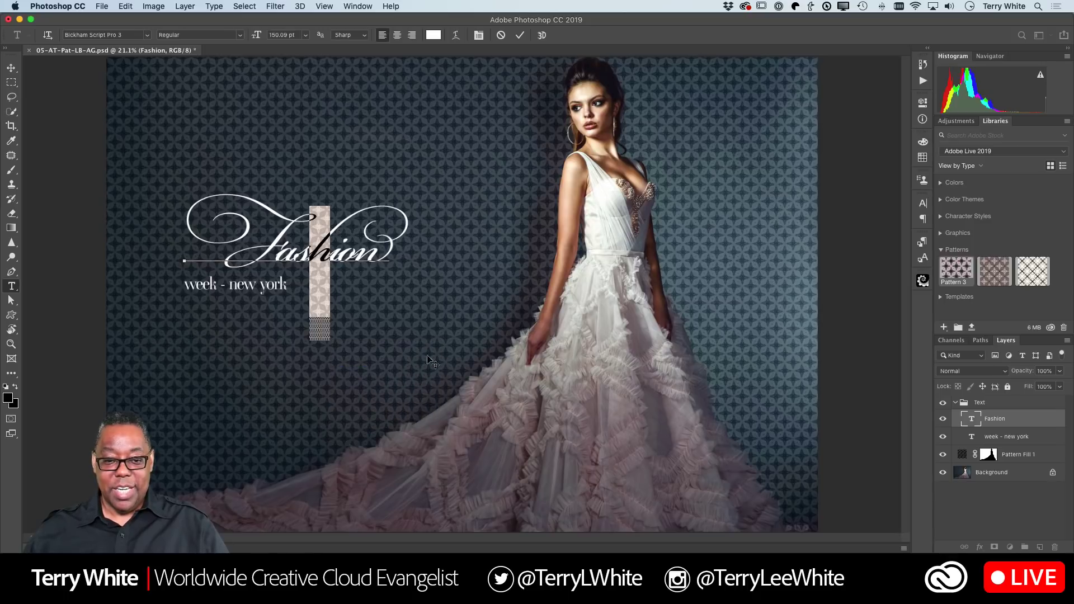
- Enlarge the whole "Fashion" title to about 241 pt and place it beside the woman, just above the subtitle
{"action": "left_click", "coordinate": [263, 252]}
{"action": "key", "text": "super+a"}
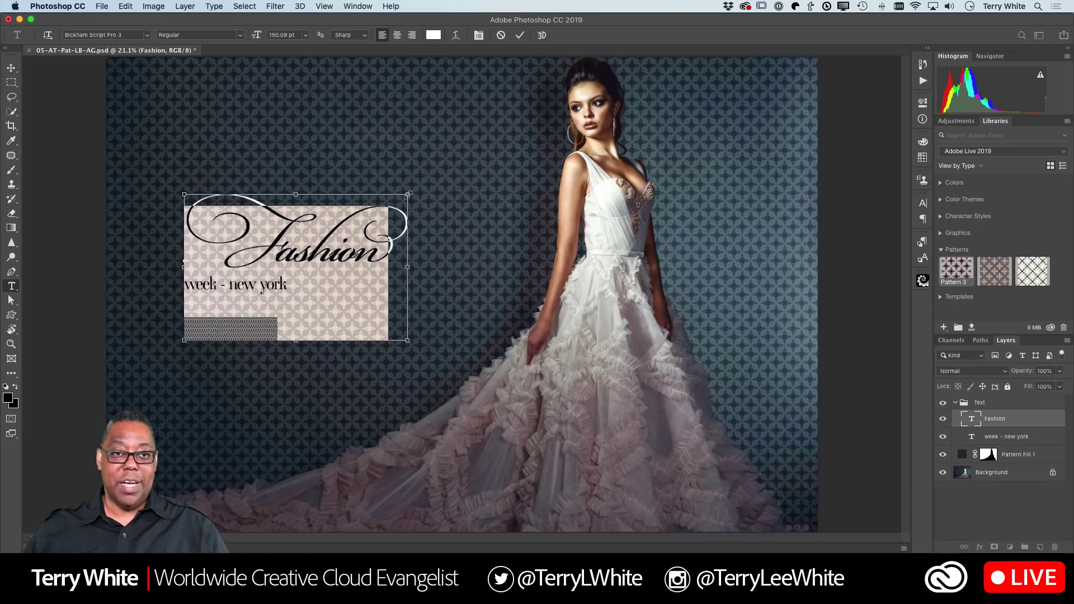
{"action": "left_click_drag", "start_coordinate": [409, 194], "coordinate": [562, 135]}
{"action": "left_click_drag", "start_coordinate": [423, 198], "coordinate": [349, 245]}
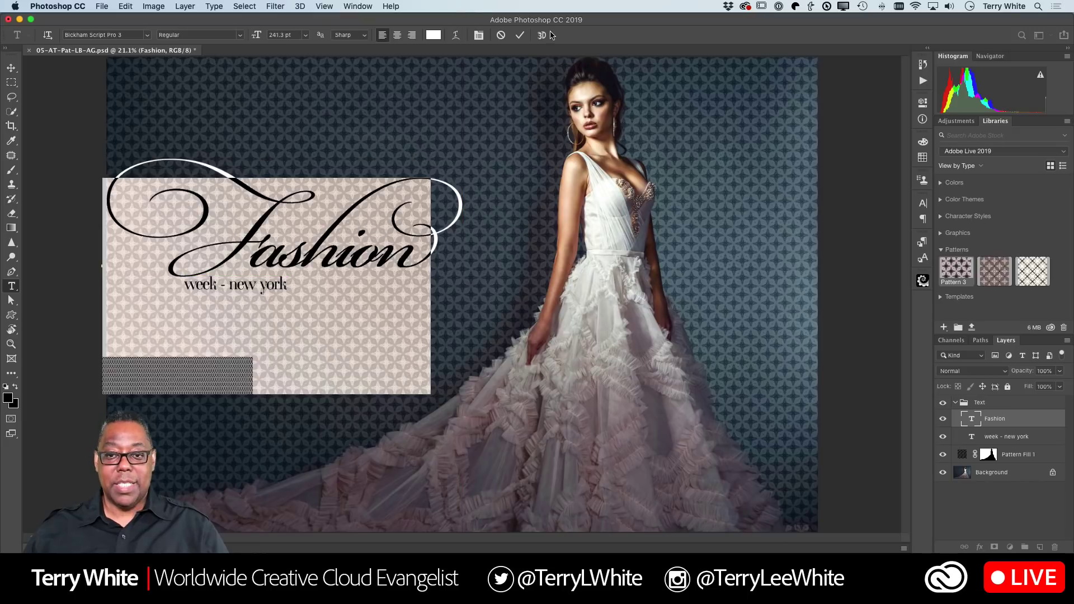
{"action": "left_click", "coordinate": [520, 35]}
{"action": "key", "text": "w"}
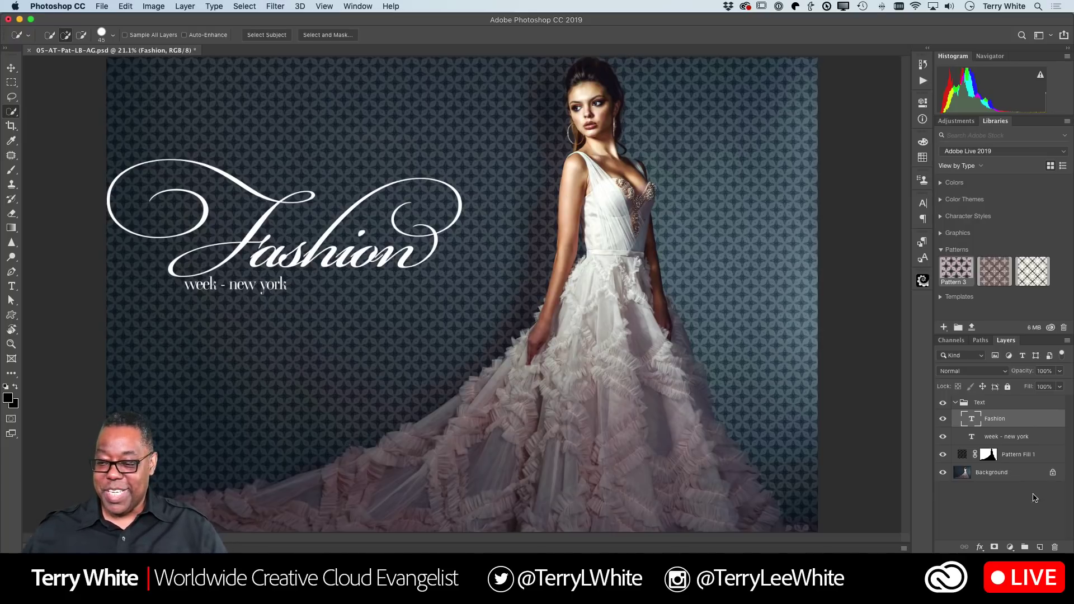
- Select the "week - new york" text for editing and expand the color themes of the Adobe Live 2019 library
{"action": "double_click", "coordinate": [972, 439]}
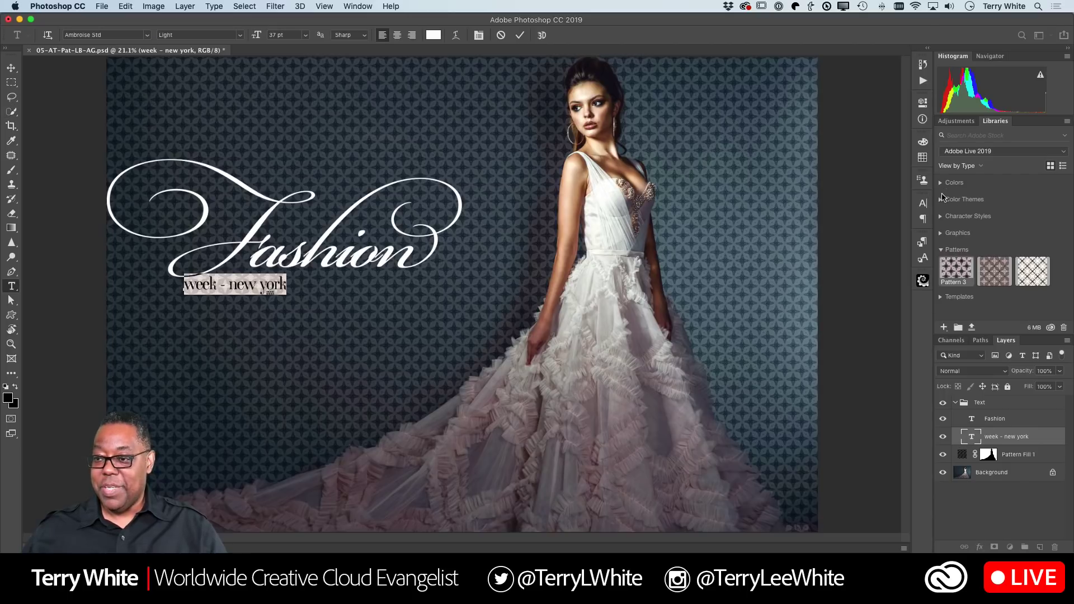
{"action": "left_click", "coordinate": [942, 200]}
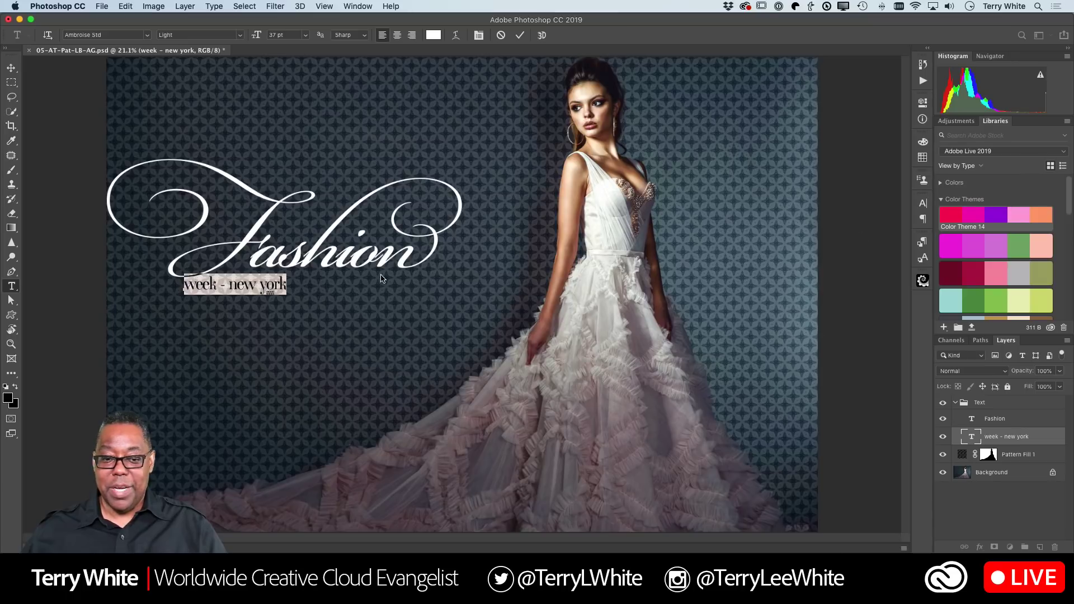
{"action": "left_click", "coordinate": [434, 35]}
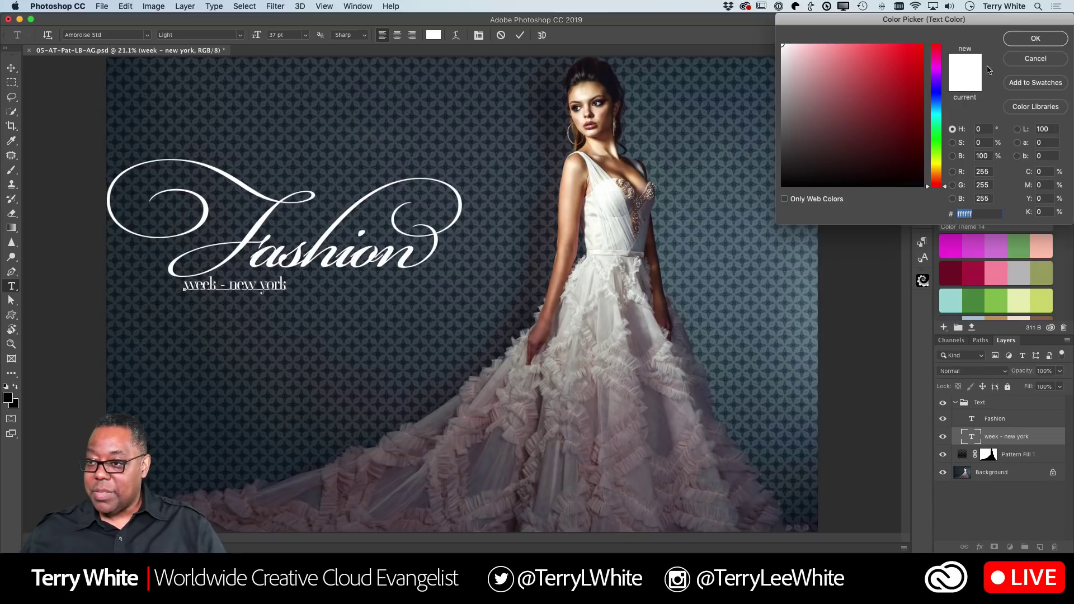
{"action": "left_click", "coordinate": [1017, 63]}
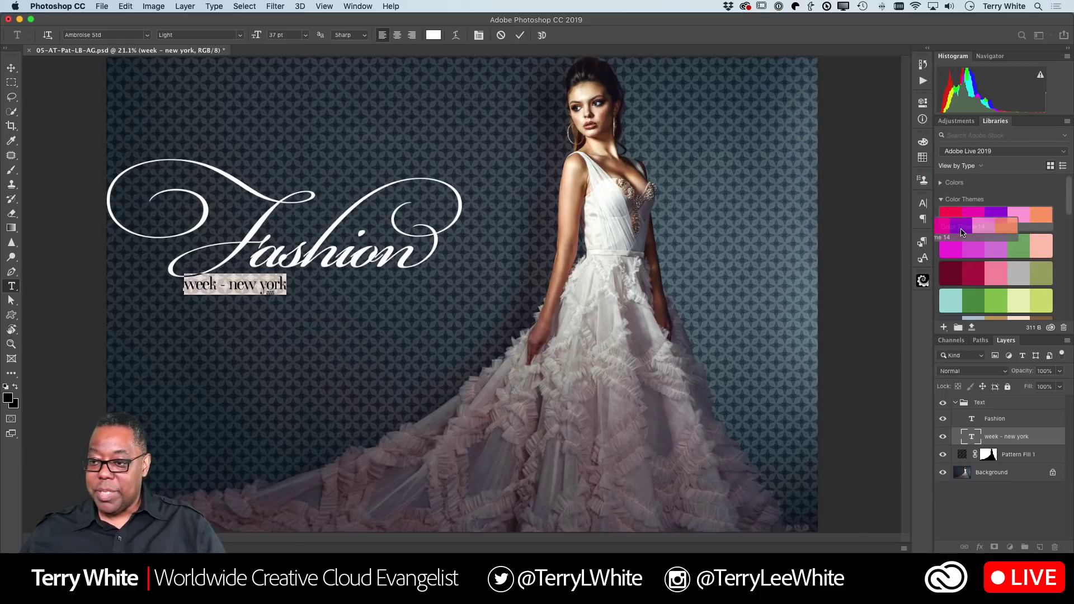
{"action": "left_click", "coordinate": [434, 35]}
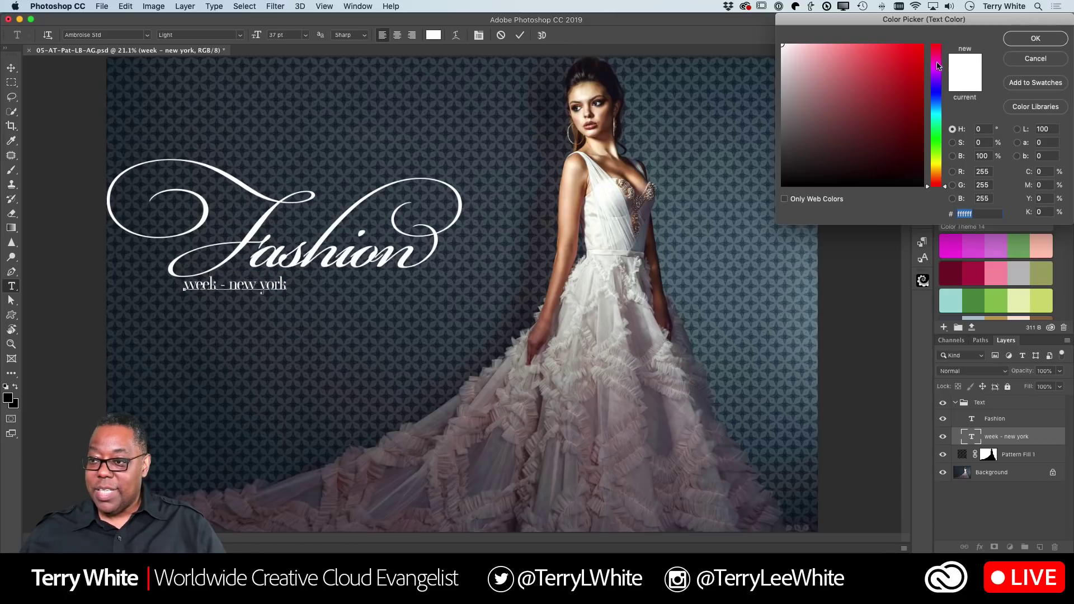
{"action": "left_click_drag", "start_coordinate": [924, 25], "coordinate": [848, 54]}
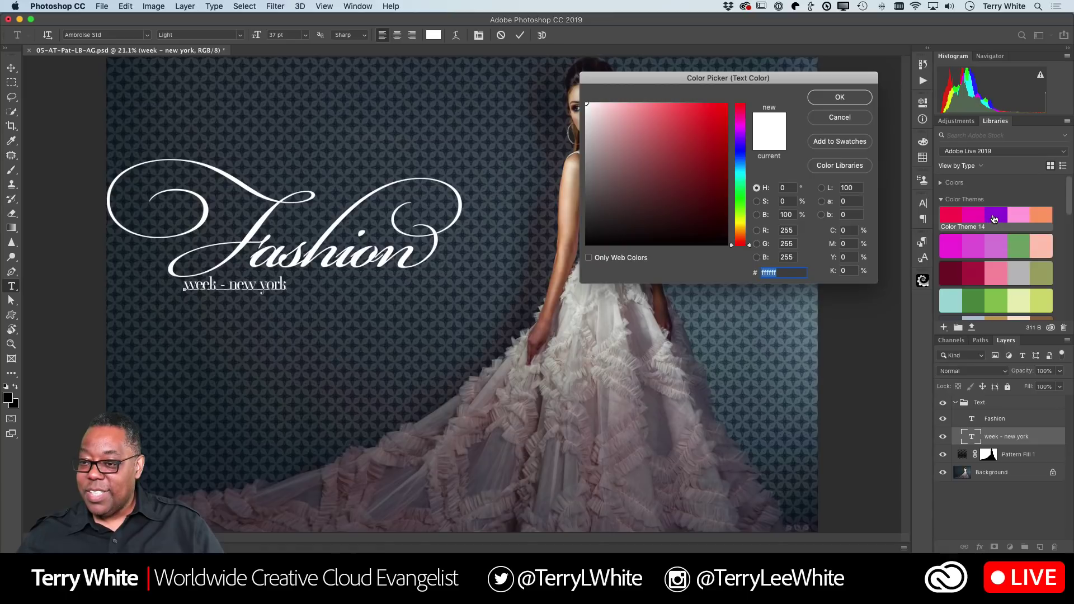
{"action": "left_click", "coordinate": [840, 118]}
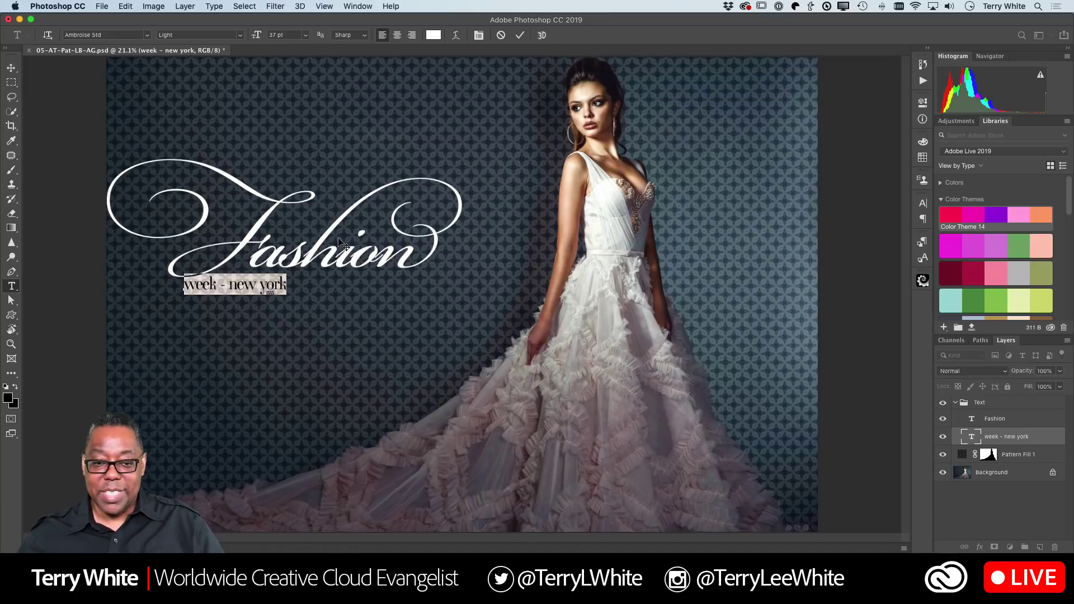
- Finish the text edit and recolor the "week - new york" layer with the light pink from Color Theme 14
{"action": "left_click", "coordinate": [520, 35]}
{"action": "key", "text": "w"}
{"action": "left_click", "coordinate": [995, 215]}
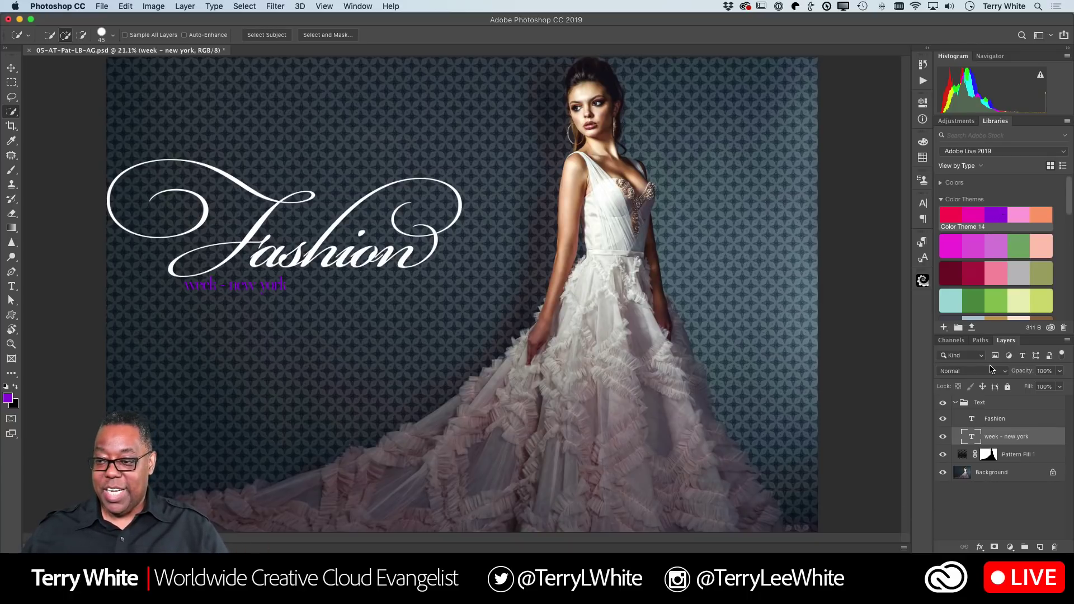
{"action": "left_click", "coordinate": [1023, 221]}
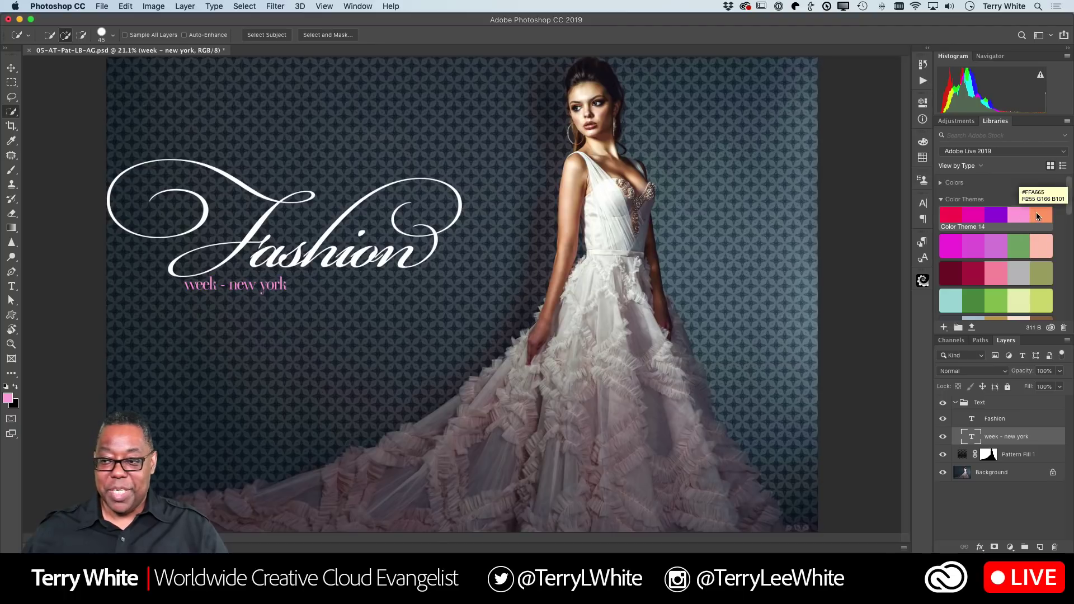
{"action": "left_click", "coordinate": [978, 218]}
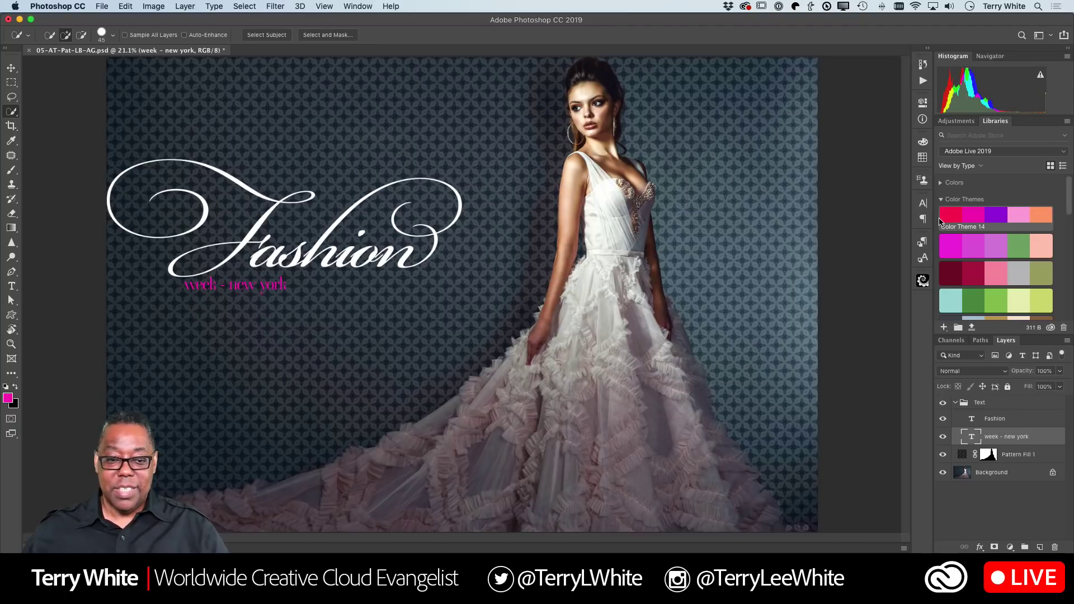
{"action": "left_click", "coordinate": [998, 219]}
{"action": "left_click", "coordinate": [1018, 218]}
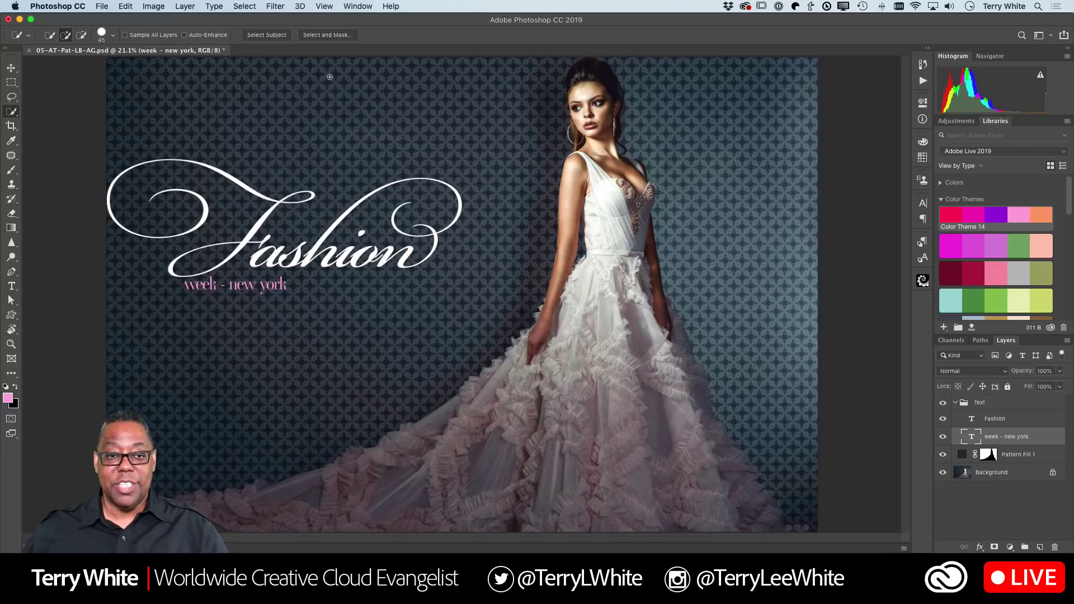
{"action": "left_click", "coordinate": [12, 67]}
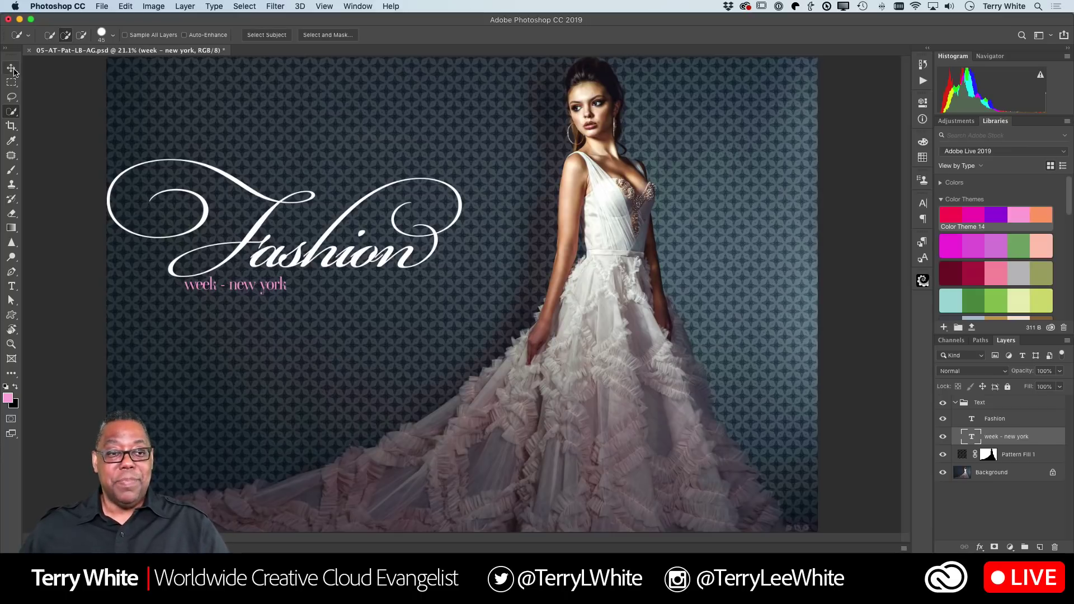